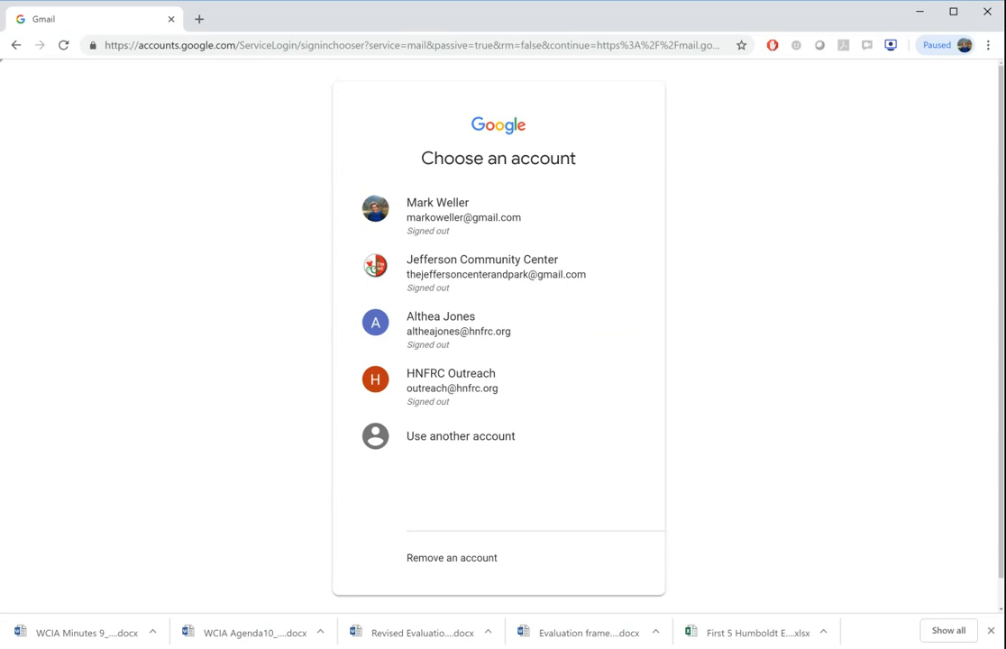
Sign in to Gmail with the HNFRC Outreach account, submitting the prefilled account password.
scroll(824, 394, down, 1)
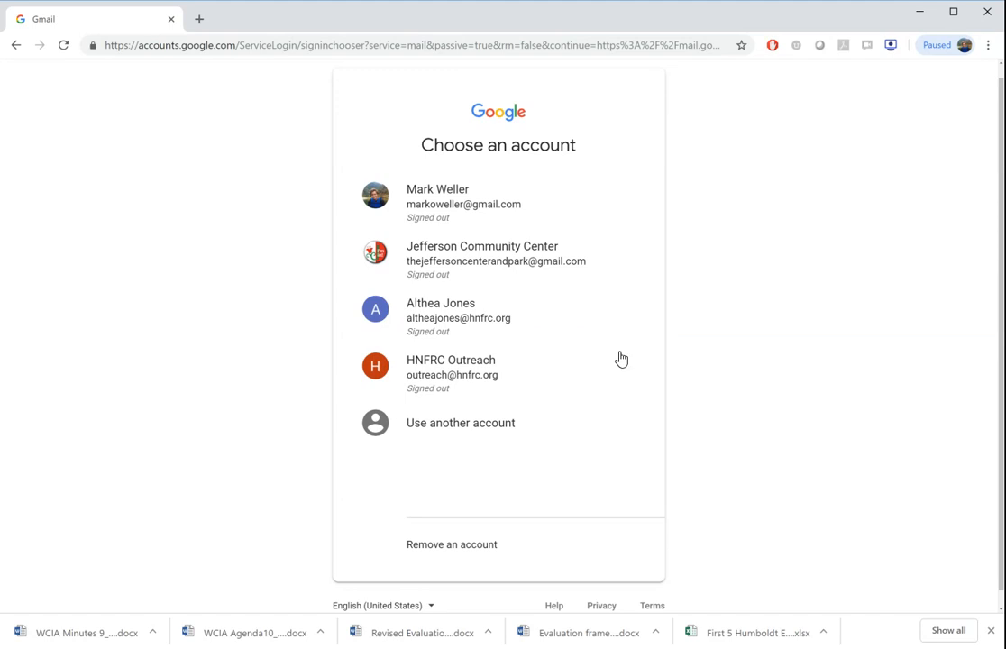
click(474, 373)
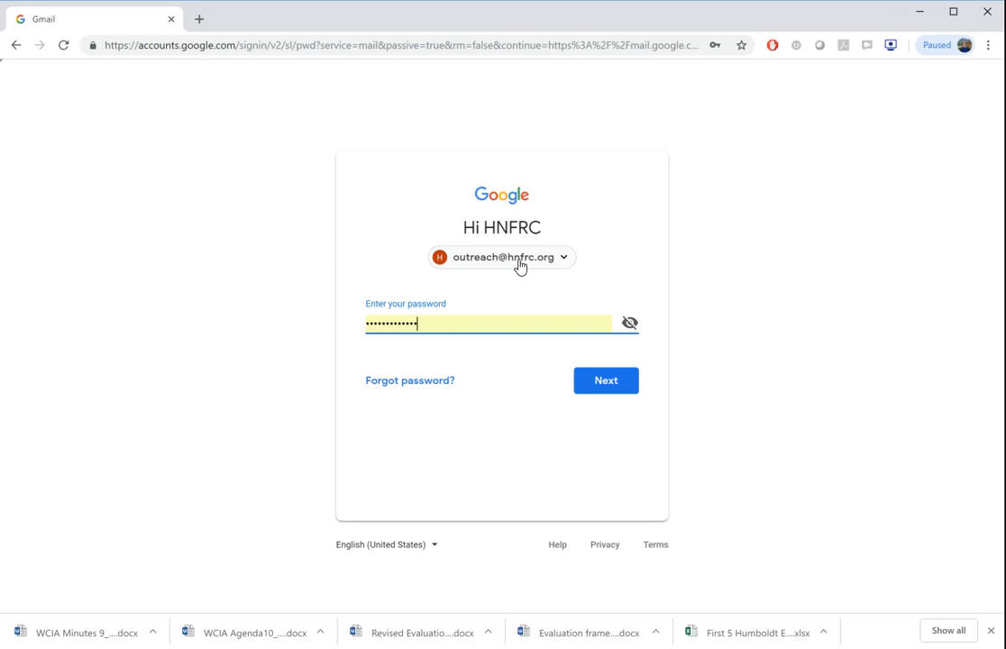
click(609, 395)
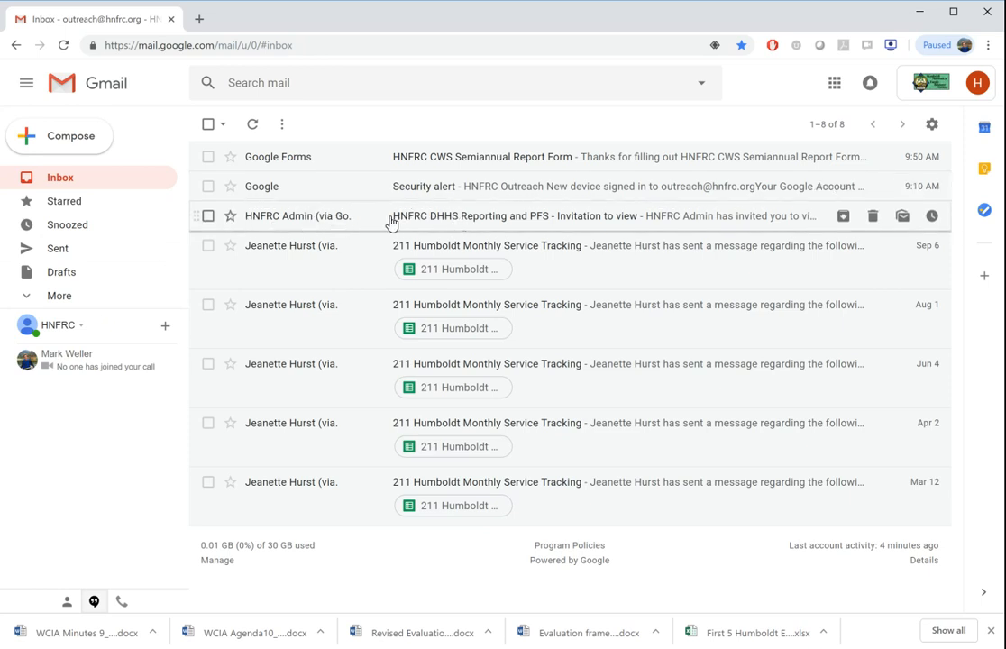
Open the HNFRC Admin invitation email and go to the shared "HNFRC DHHS Reporting and PFS" folder in Google Drive.
mouse_move(302, 222)
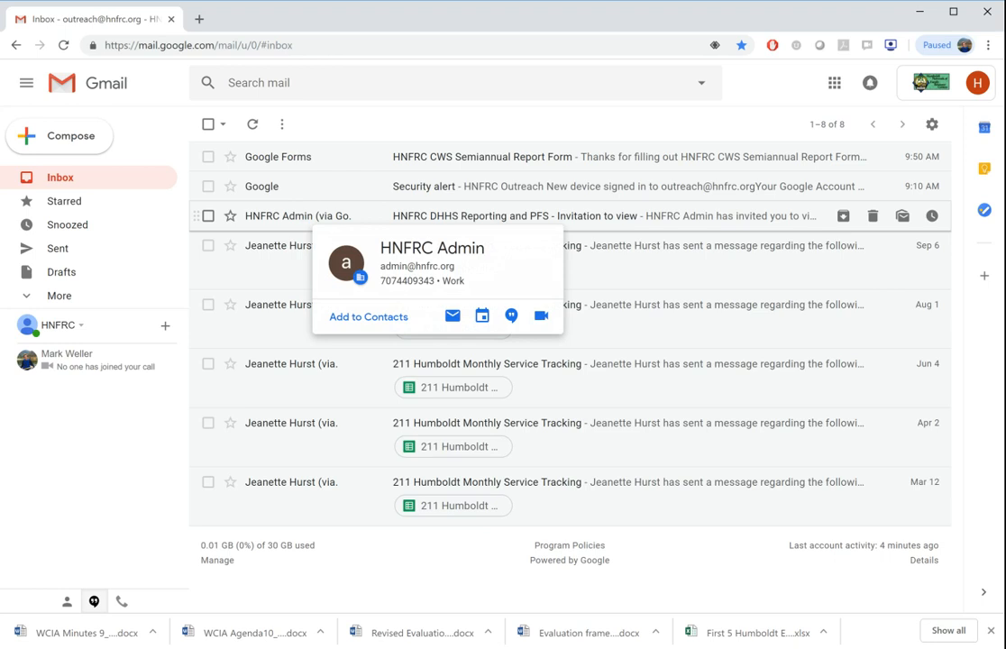
click(301, 219)
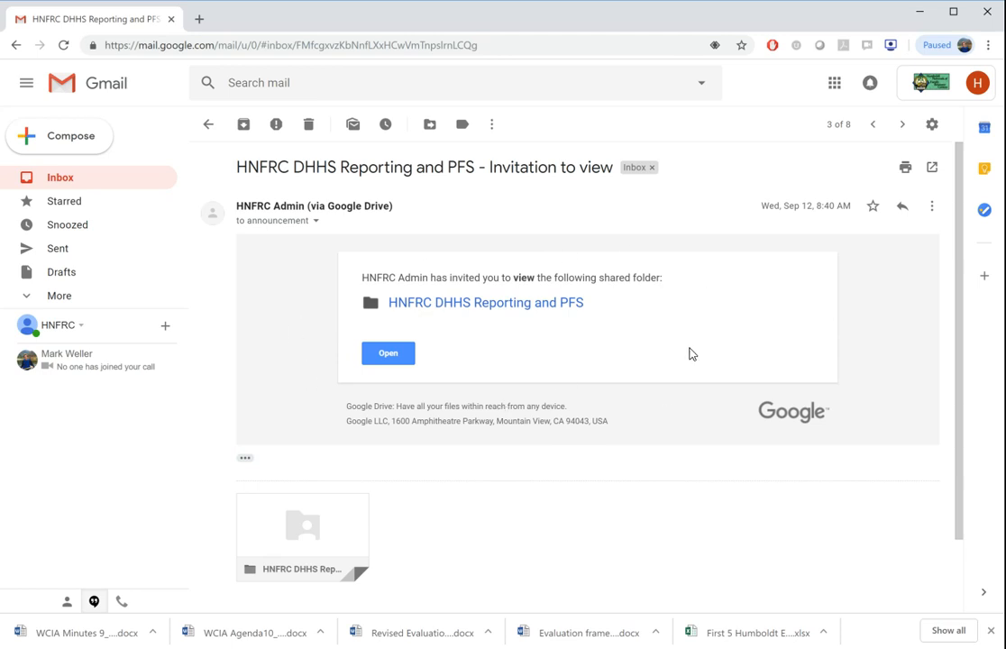
click(379, 355)
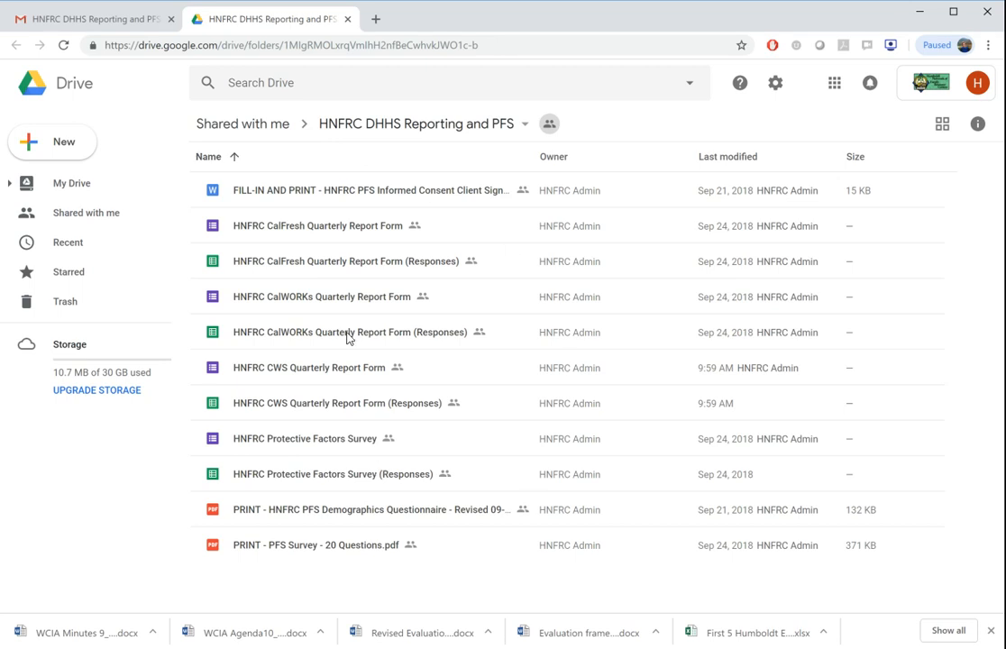
Add the shared "HNFRC DHHS Reporting and PFS" folder to My Drive.
click(477, 203)
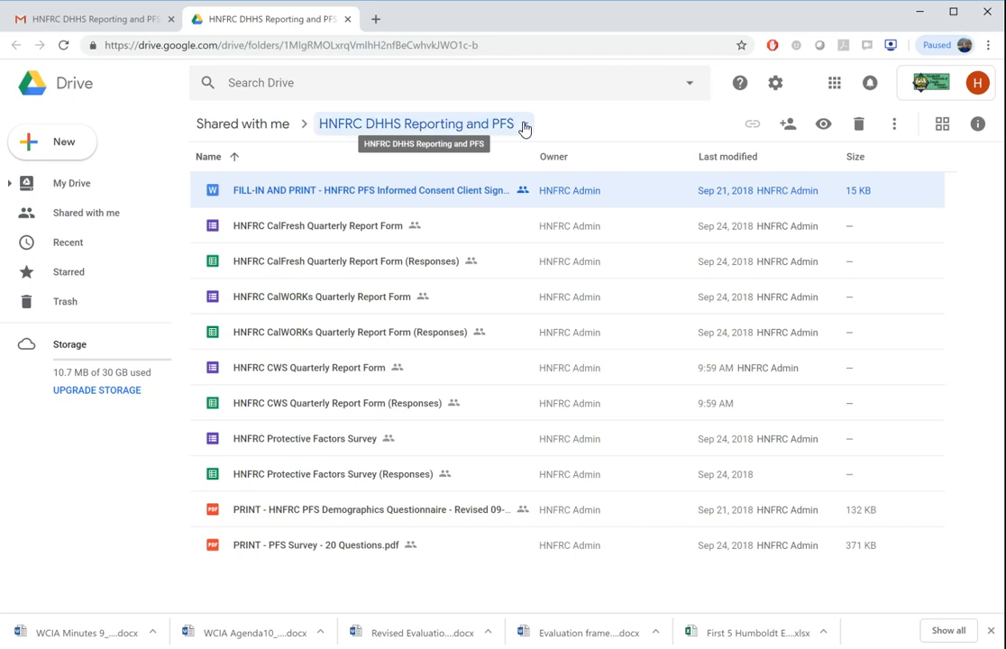
click(524, 128)
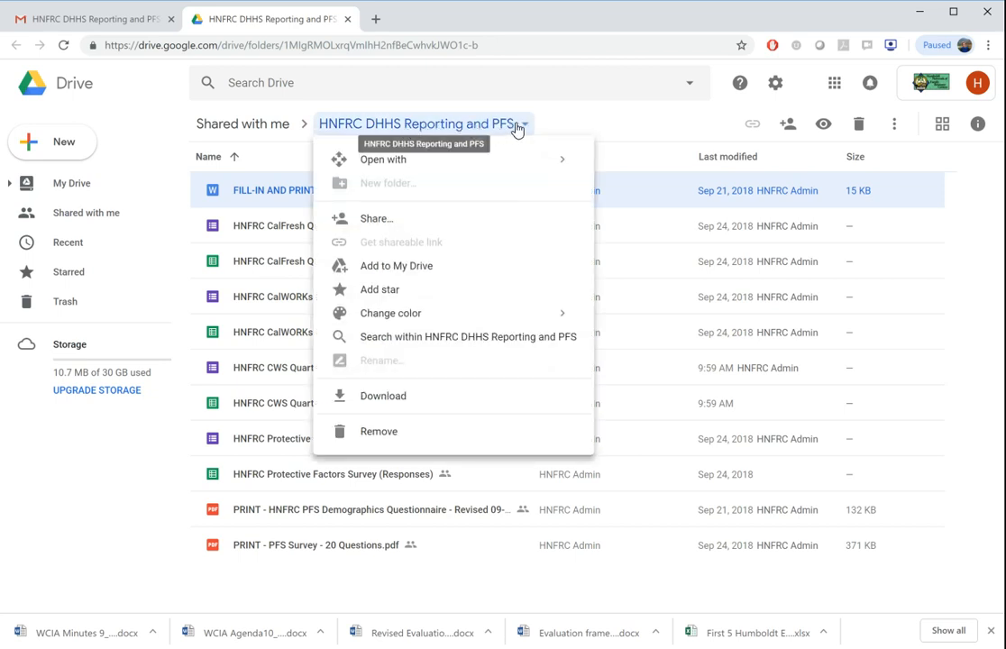
click(410, 270)
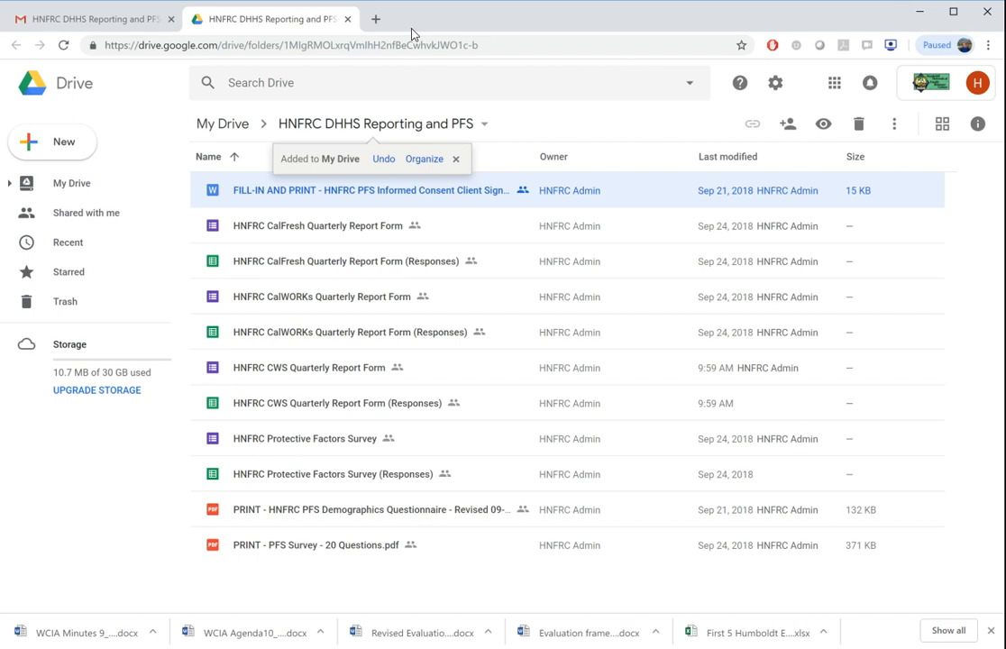
Load Google Drive in a new browser tab and open the "HNFRC DHHS Reporting and PFS" folder from My Drive.
click(376, 19)
text(drive)
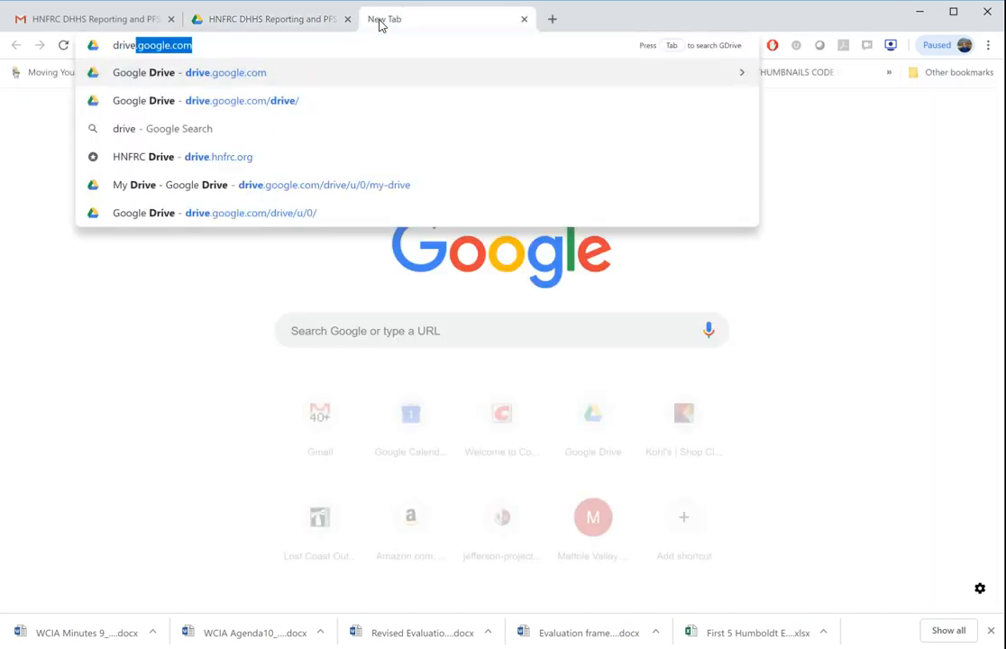
key(Return)
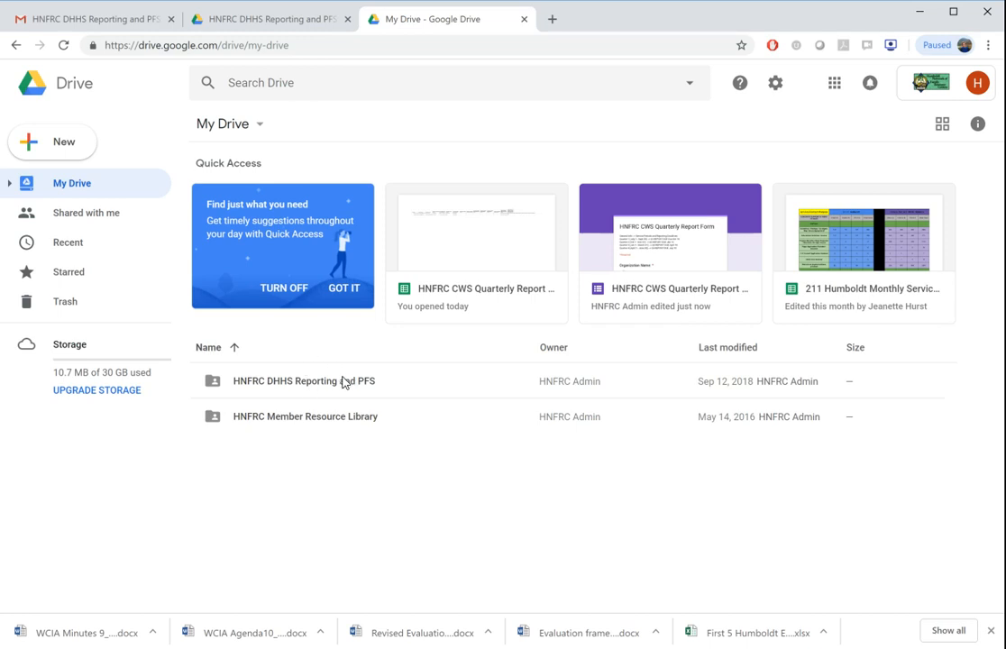
double_click(293, 381)
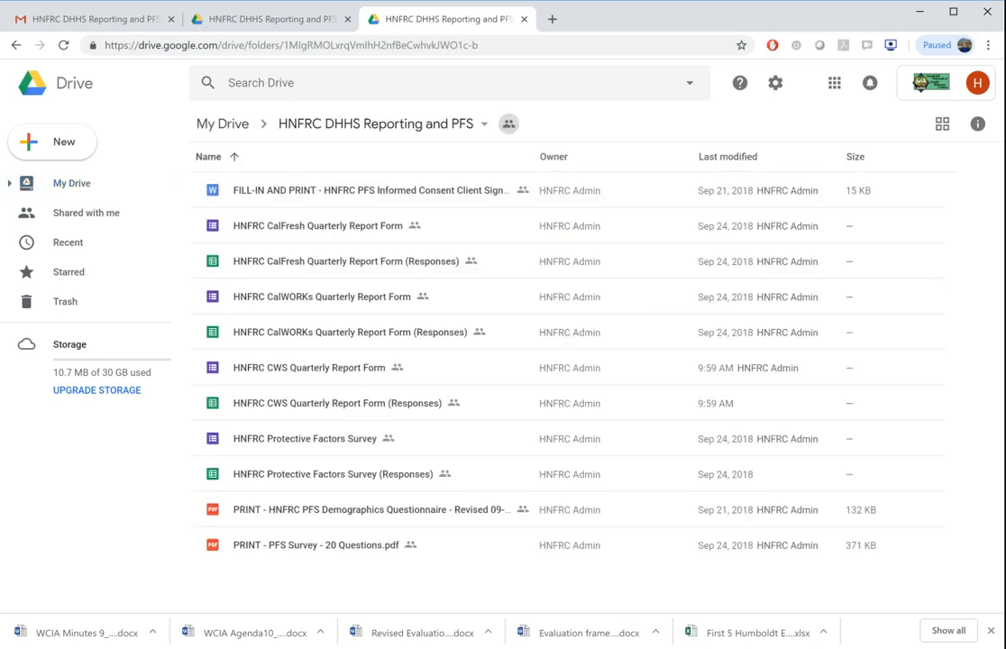
Preview the "FILL-IN AND PRINT" PFS informed consent document, then return to the folder.
double_click(287, 198)
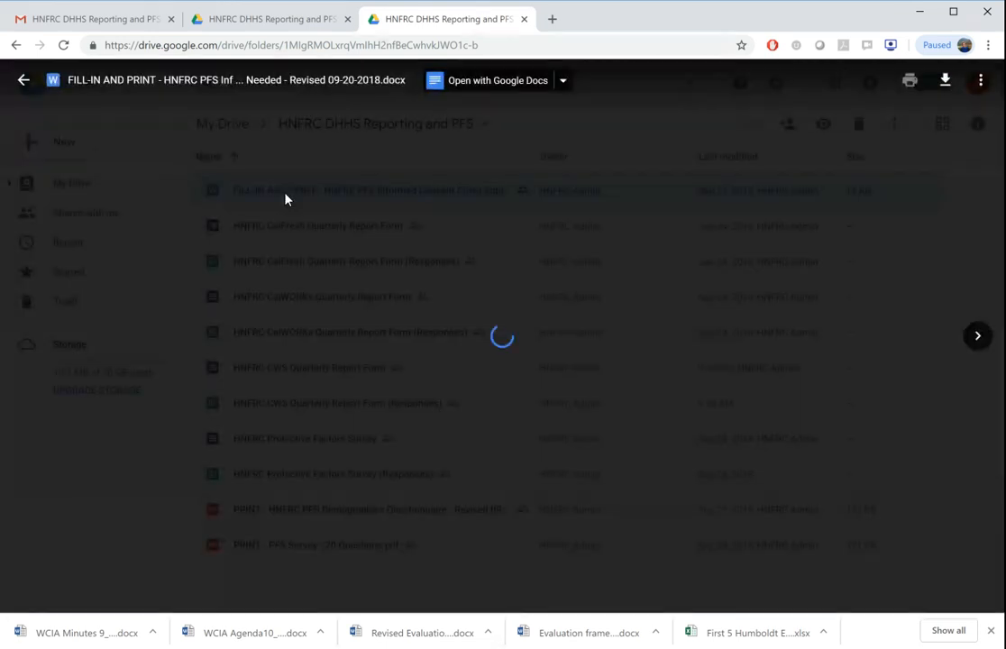
scroll(502, 361, down, 4)
scroll(503, 360, up, 4)
key(Escape)
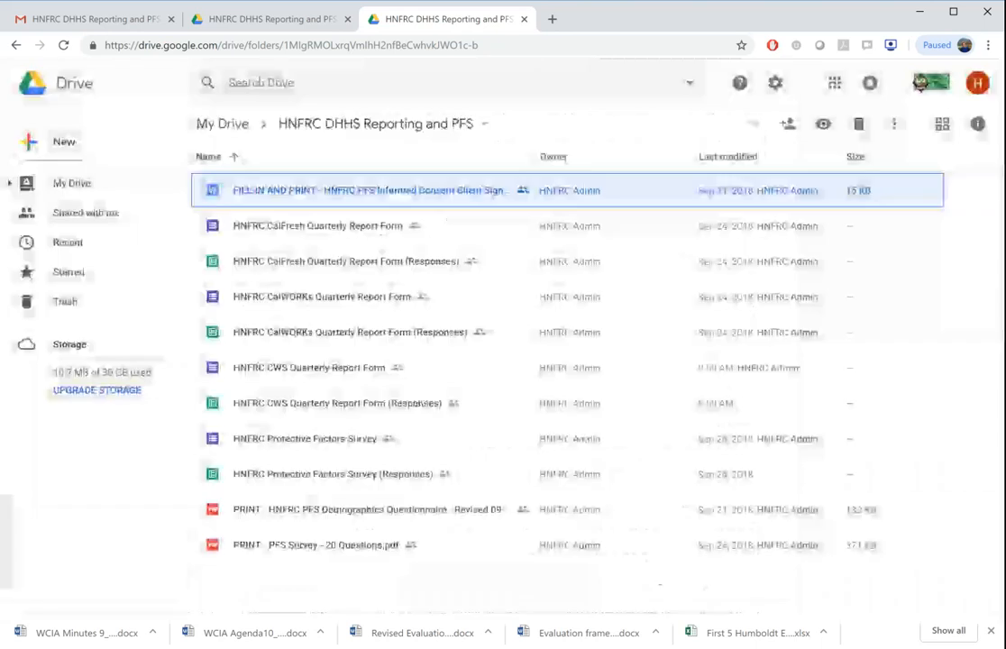
Preview the printable PFS Demographics Questionnaire PDF, then return to the folder.
double_click(328, 511)
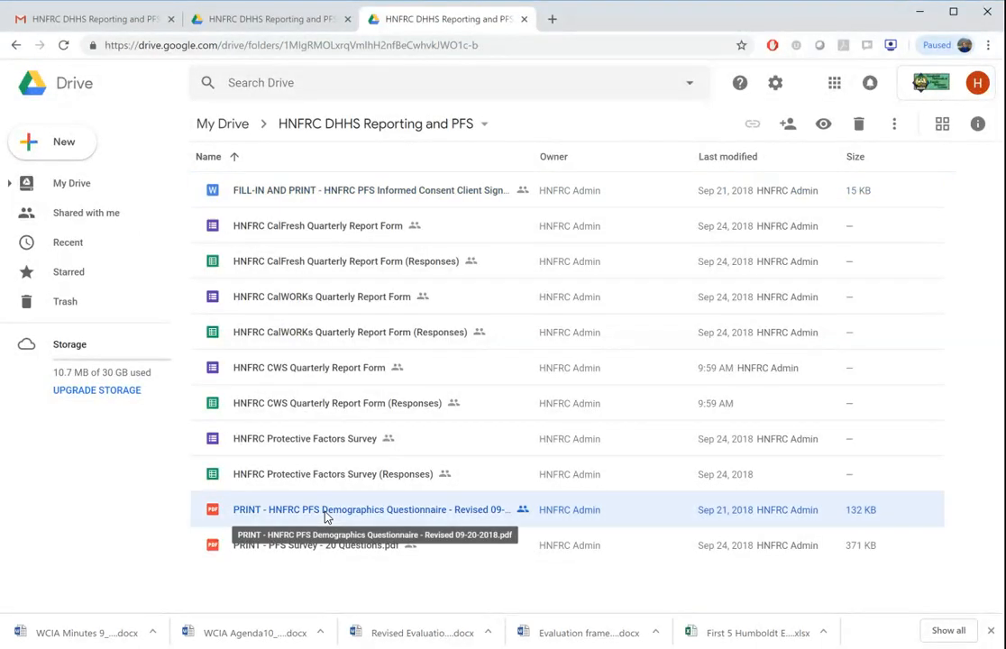
scroll(442, 511, down, 4)
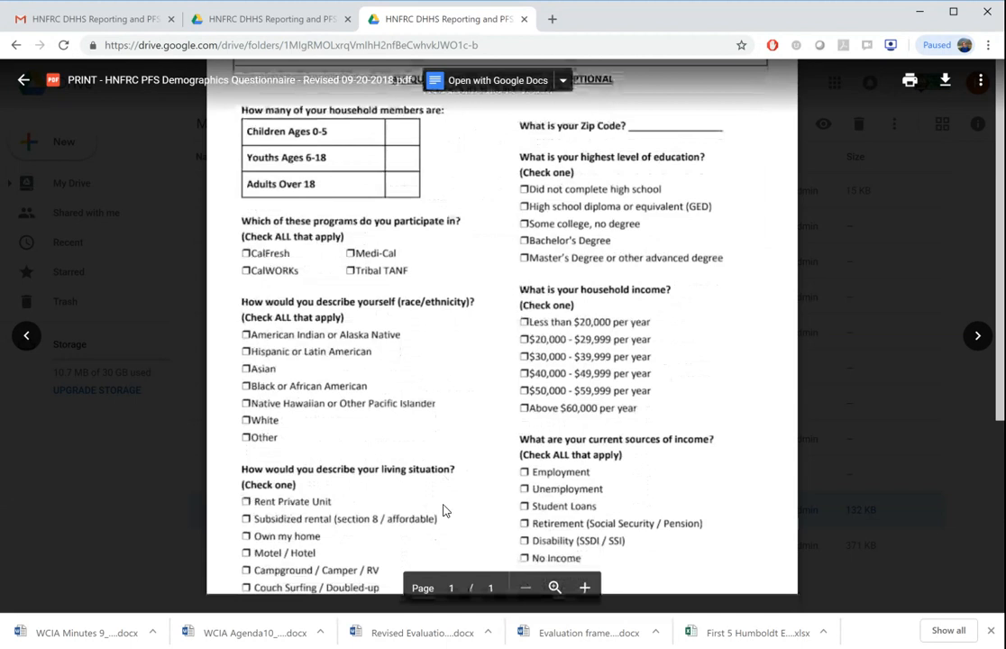
key(Escape)
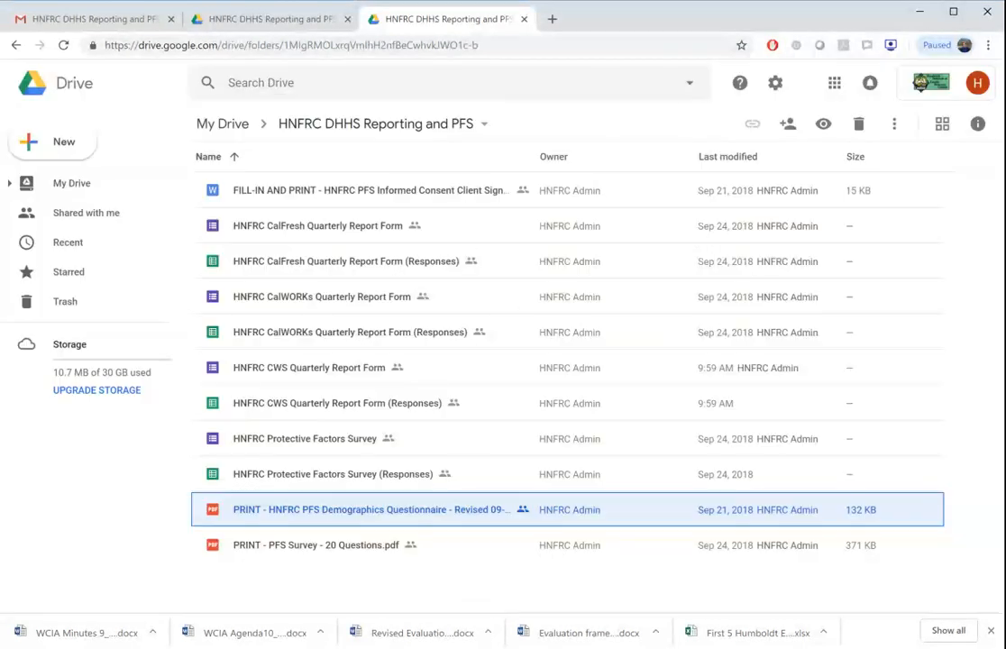
Preview both pages of "PRINT - PFS Survey - 20 Questions.pdf", then return to the folder.
click(305, 559)
double_click(305, 559)
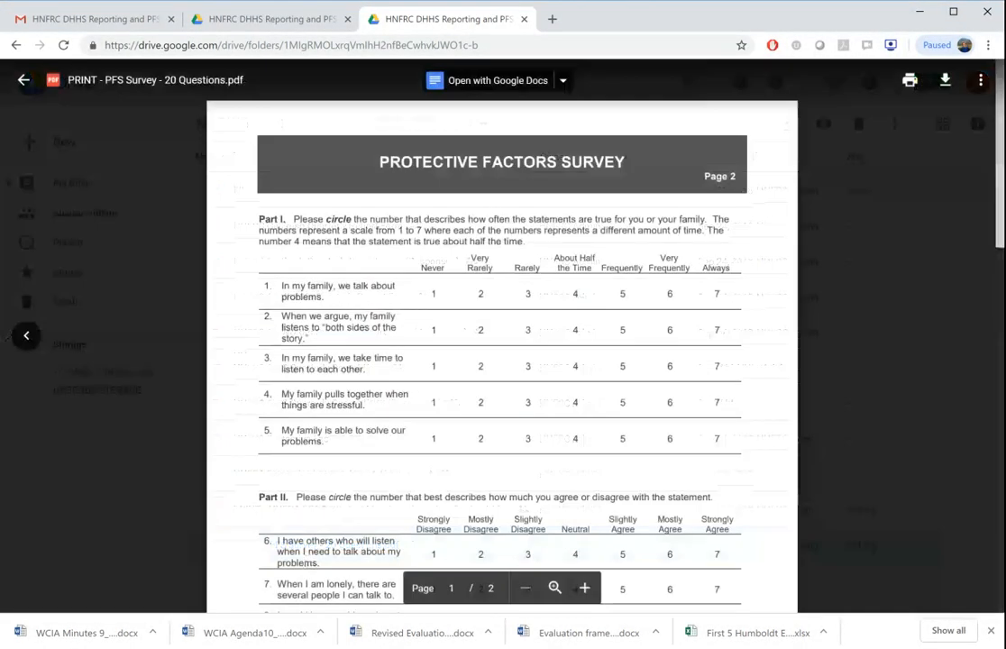
scroll(305, 560, down, 3)
scroll(503, 343, down, 4)
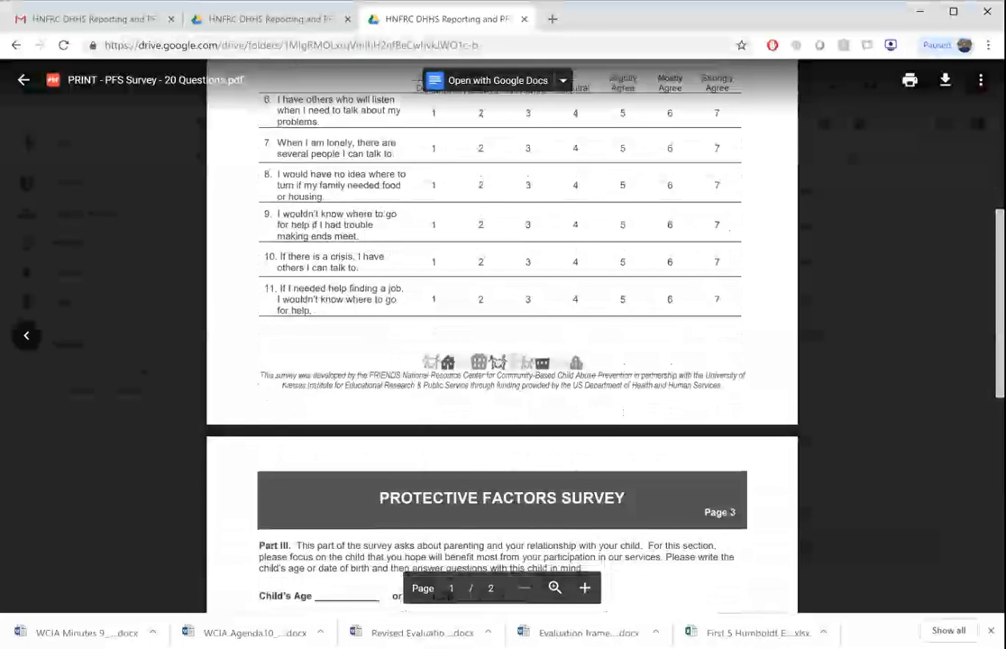
scroll(502, 343, down, 3)
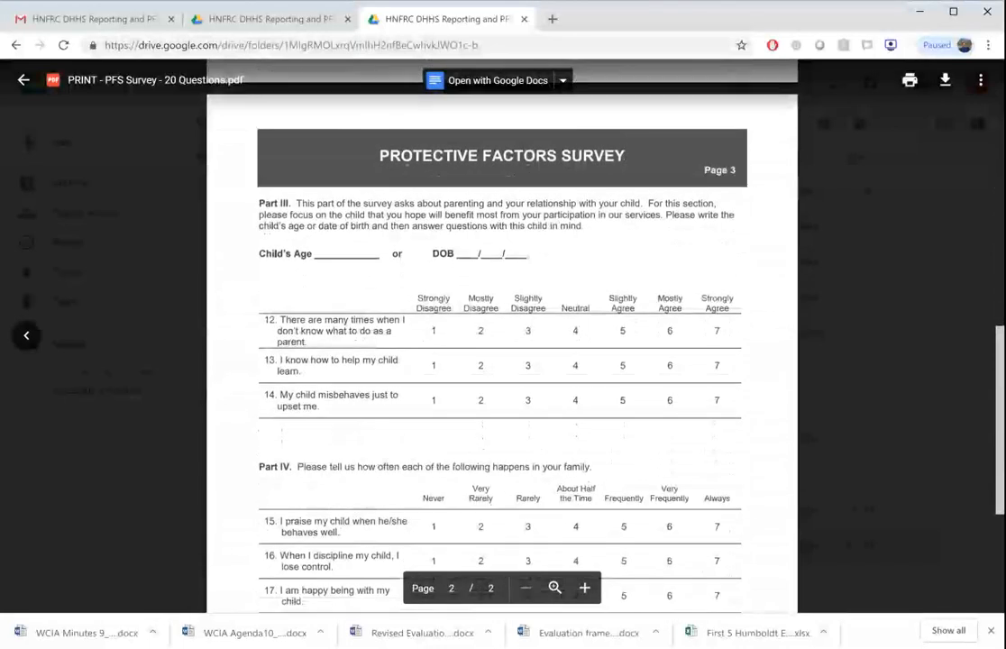
key(Escape)
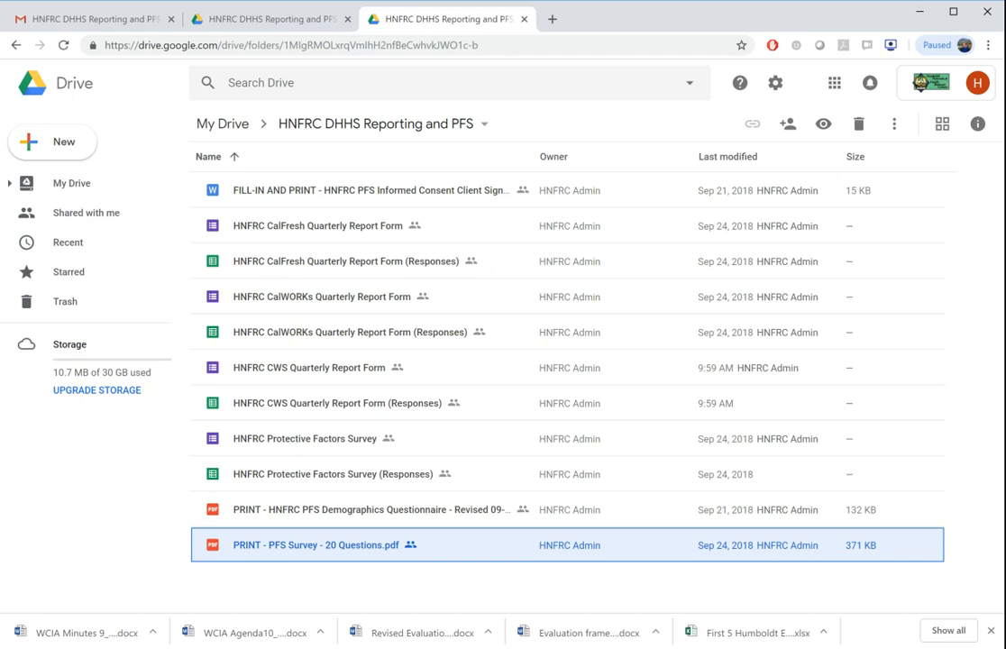
Open the HNFRC CWS Quarterly Report Form and review its reporting deadlines and first questions.
double_click(256, 373)
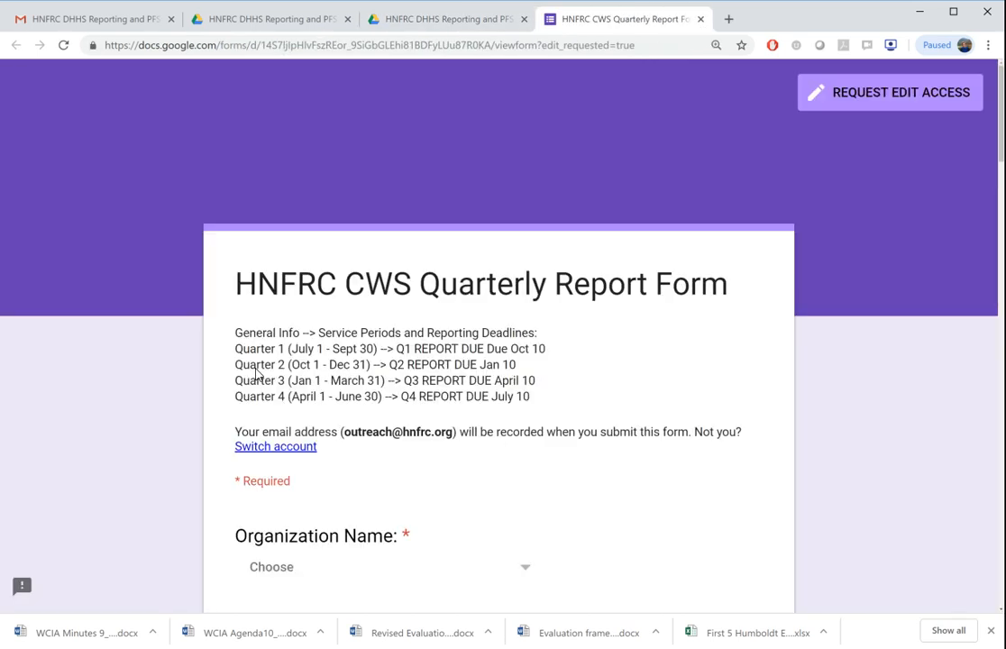
scroll(255, 373, down, 1)
scroll(469, 361, down, 2)
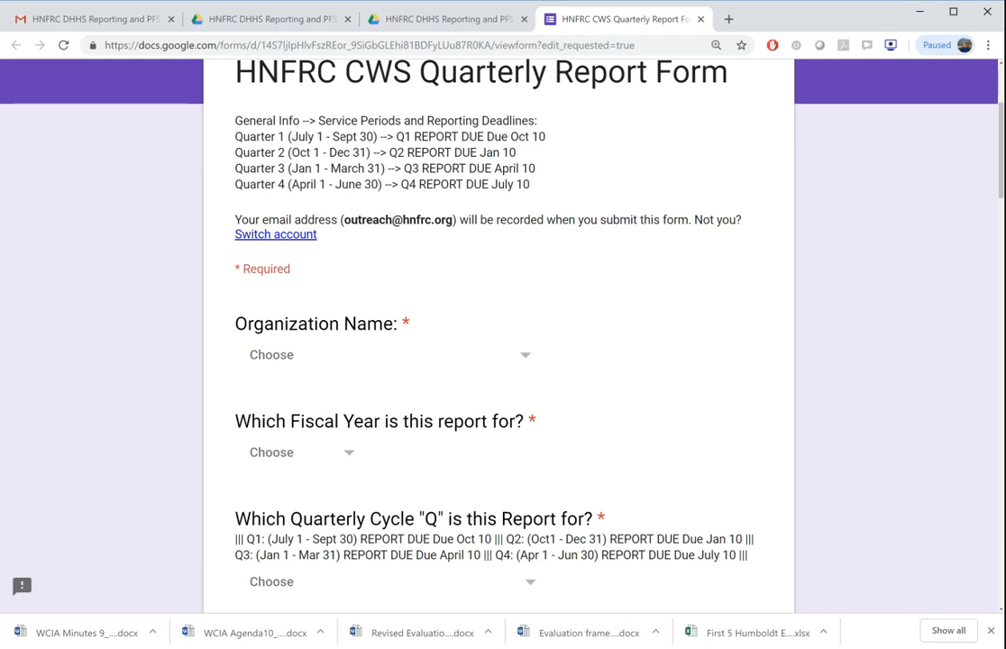
scroll(614, 306, down, 1)
scroll(615, 303, down, 1)
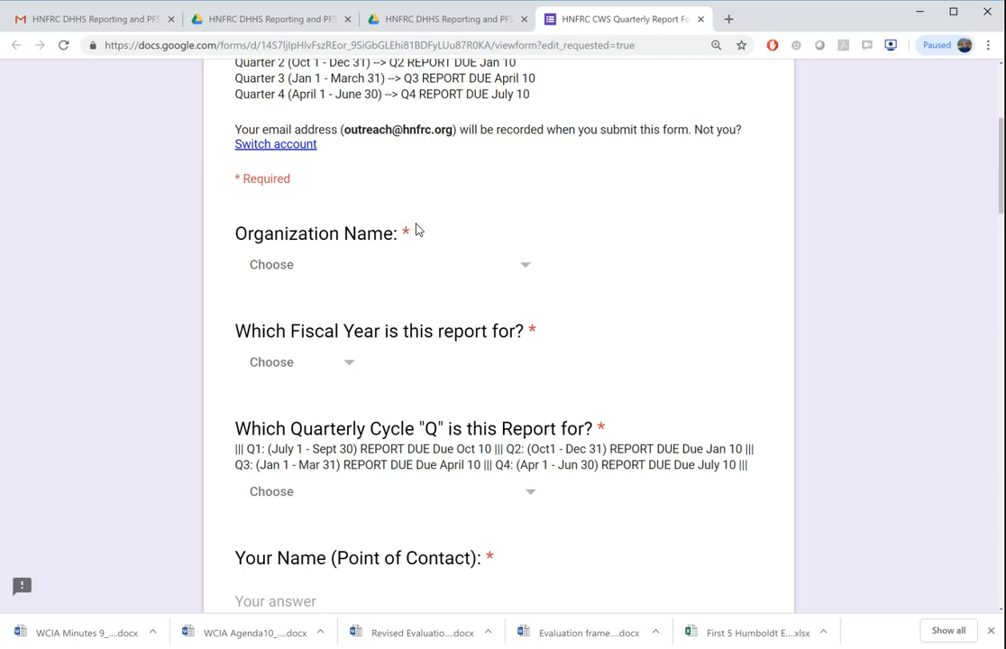
Set the organization to Jefferson (HNFRC) (Region-Eureka), the fiscal year to FY 2018-2019 and the quarterly cycle to Q1 (July 1 - Sept 30).
click(487, 269)
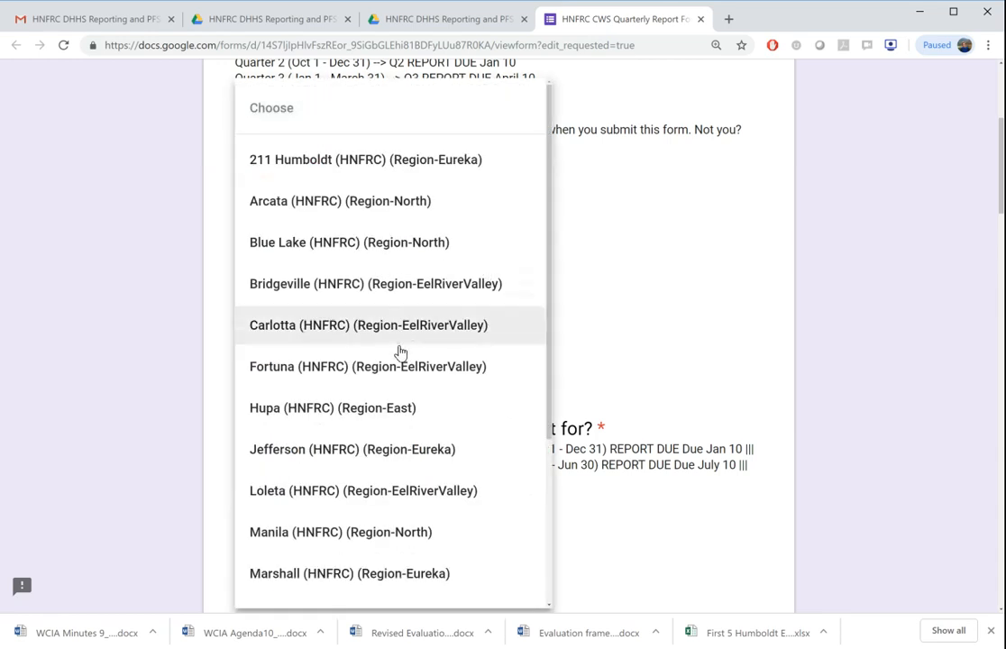
click(333, 445)
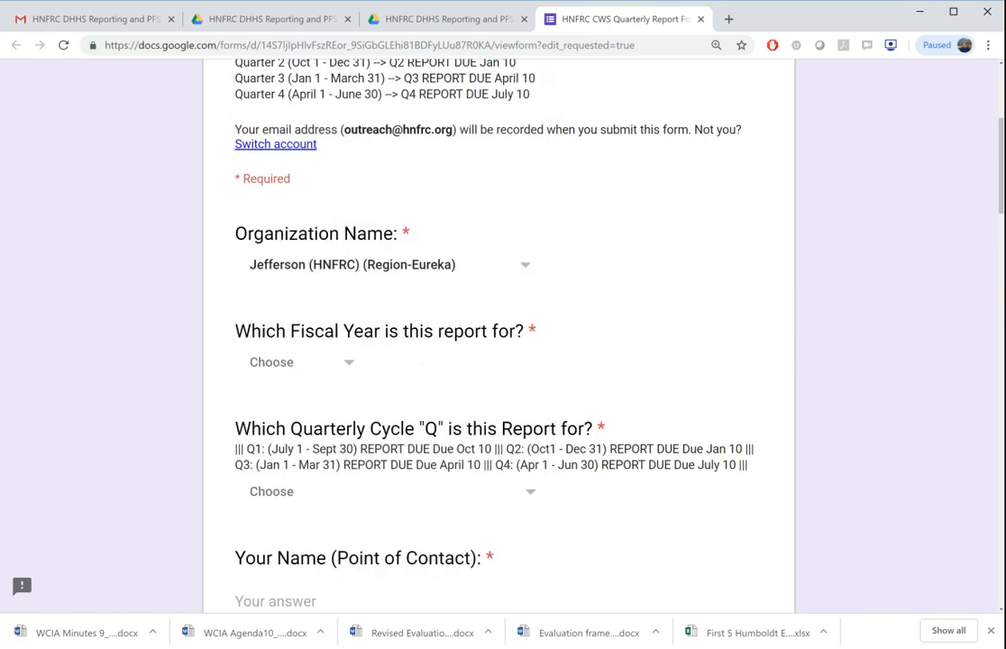
click(345, 371)
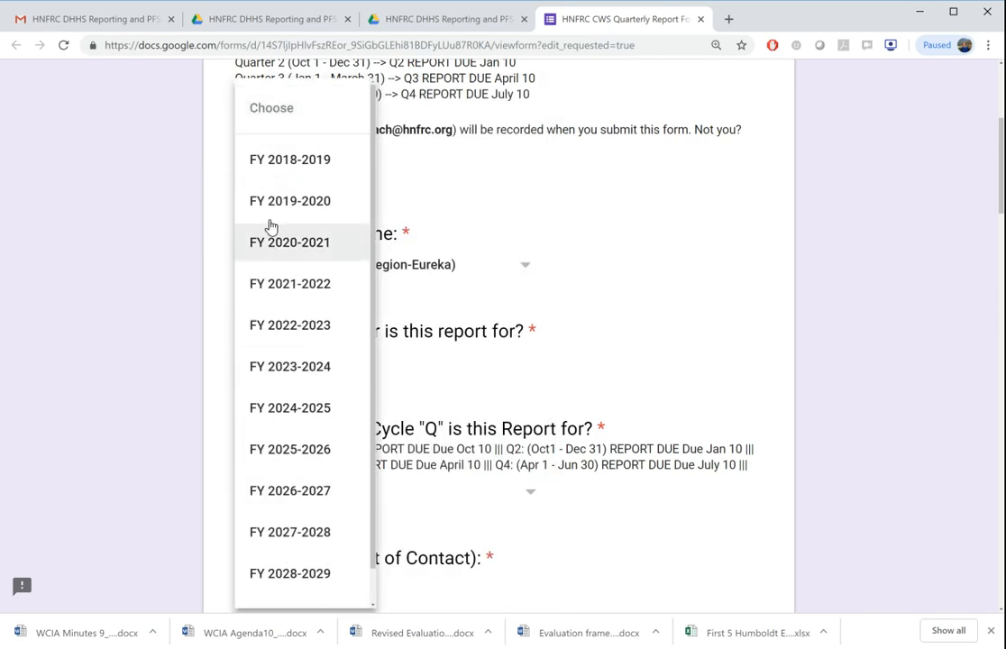
click(276, 179)
scroll(523, 328, down, 1)
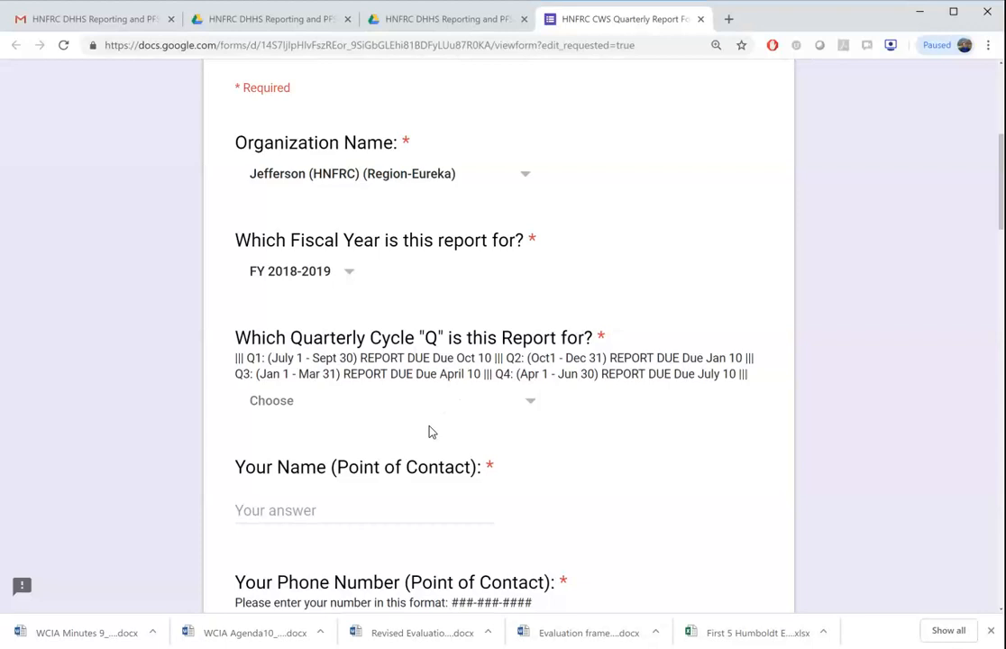
click(428, 412)
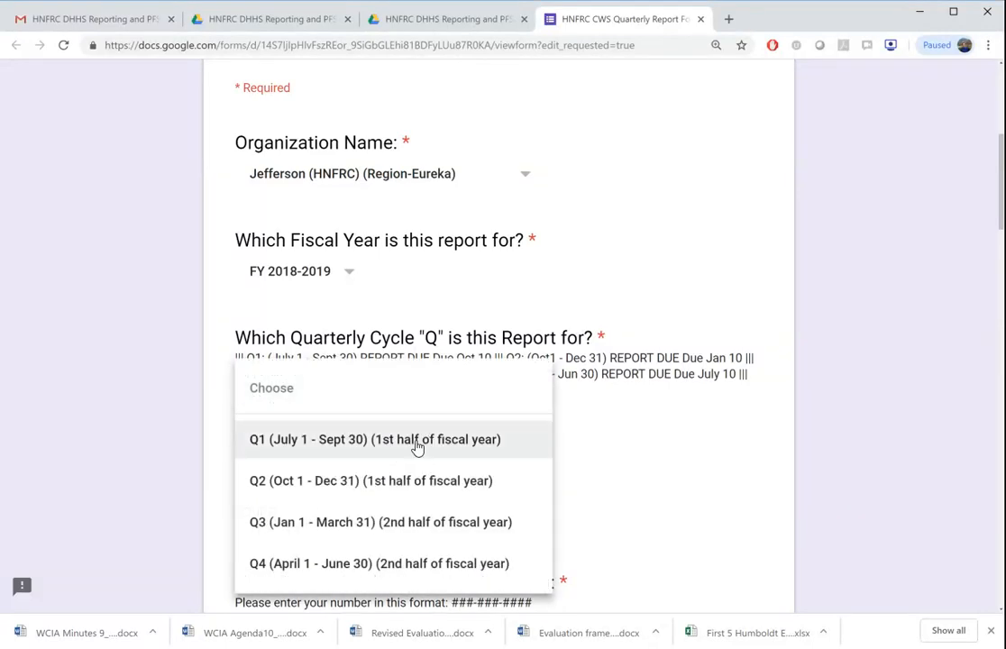
click(416, 448)
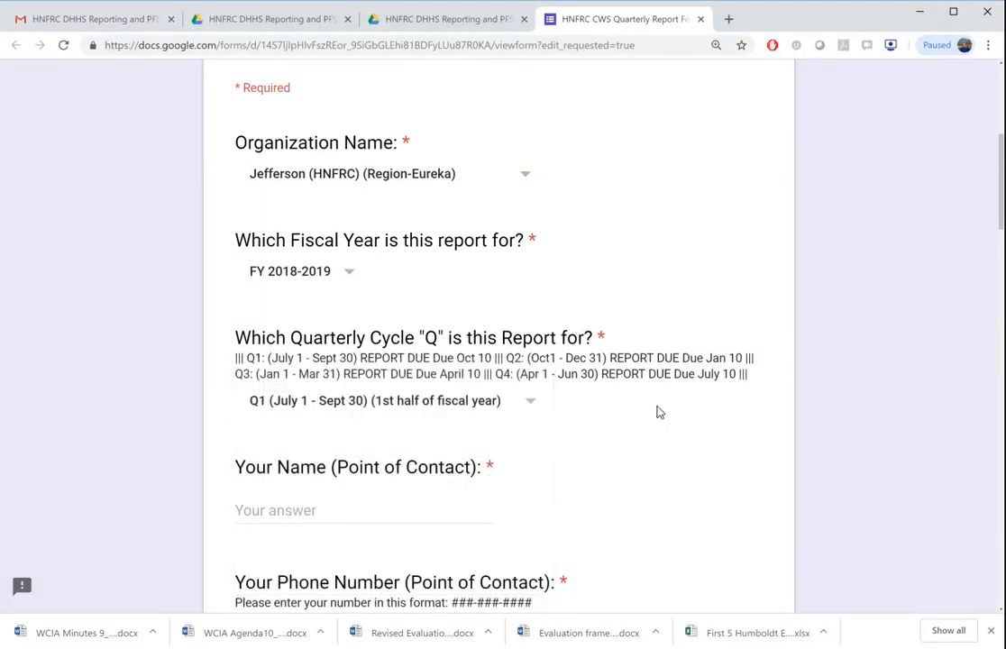
Enter the point of contact's full name in the report form.
scroll(514, 417, down, 1)
click(392, 444)
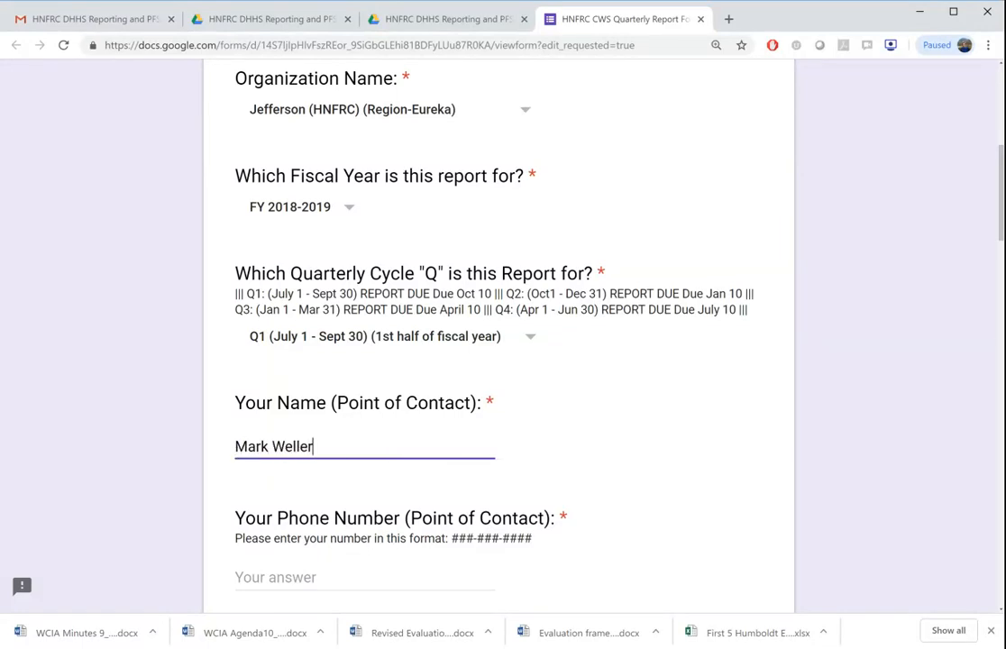
Enter the point of contact's phone number in the ###-###-#### format.
key(Tab)
scroll(499, 360, down, 3)
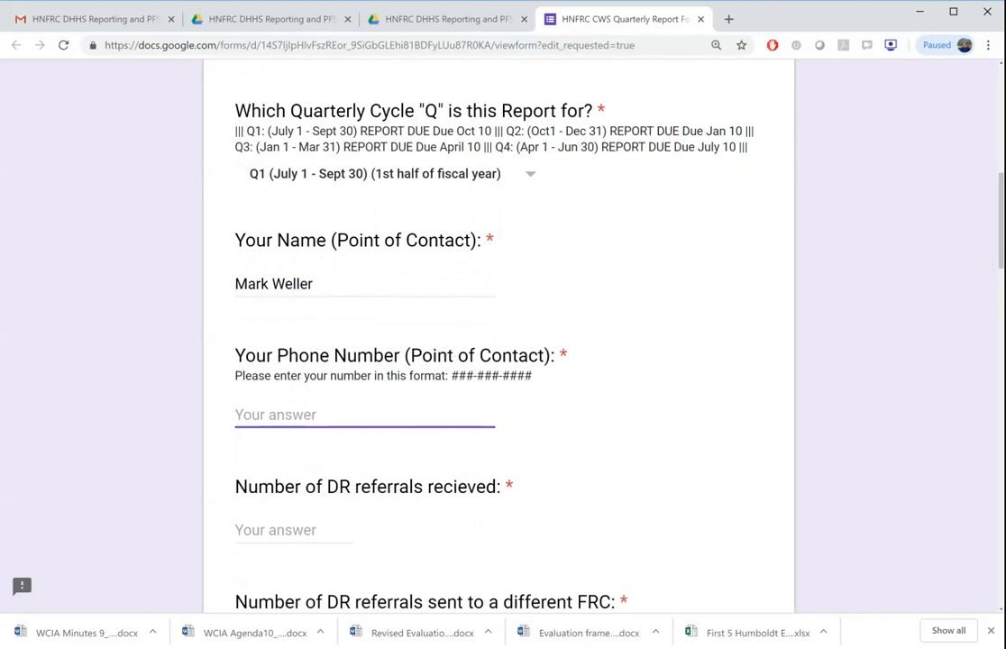
text(k)
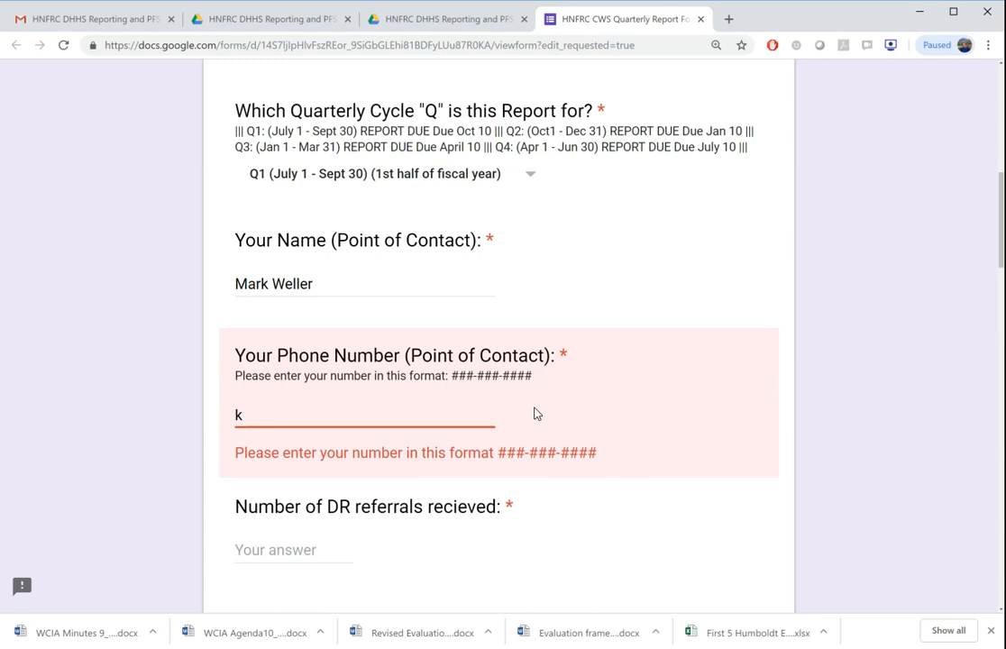
key(BackSpace)
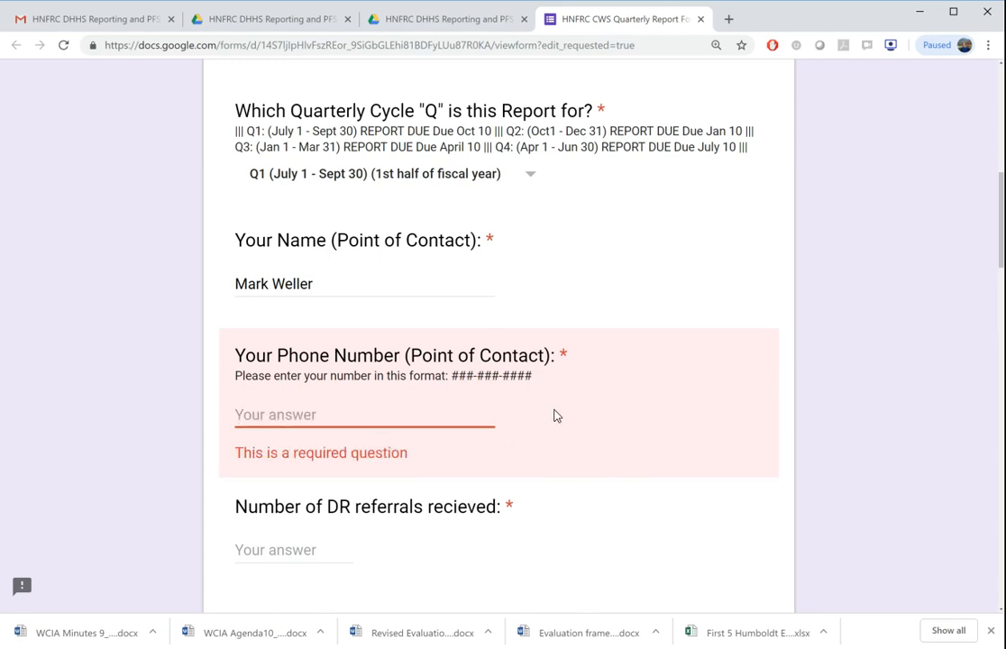
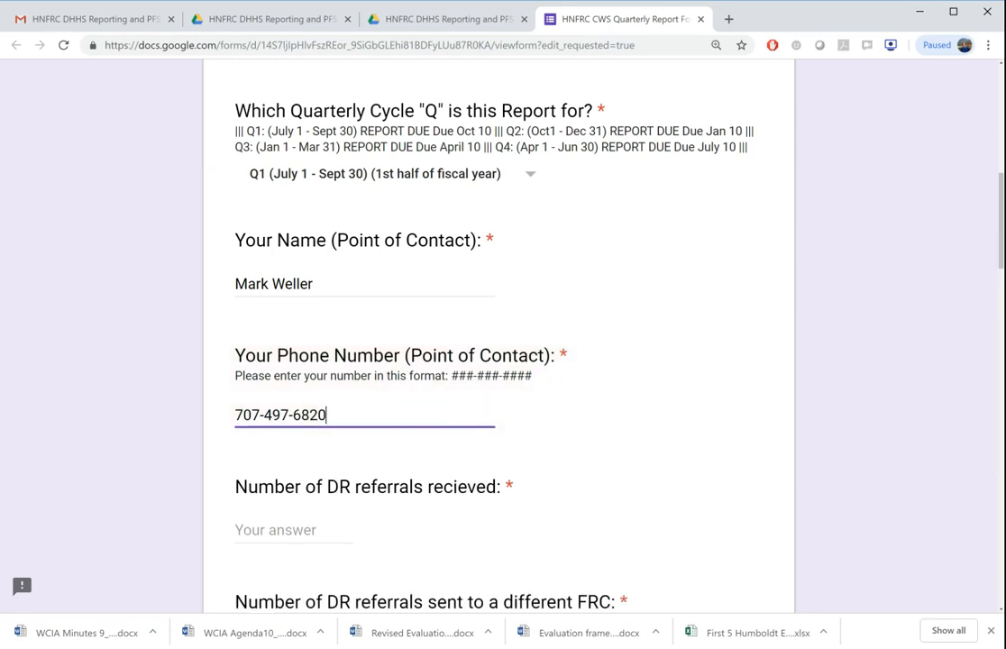
Set the number of DR referrals received to 2.
scroll(371, 531, down, 1)
click(298, 446)
scroll(391, 448, down, 2)
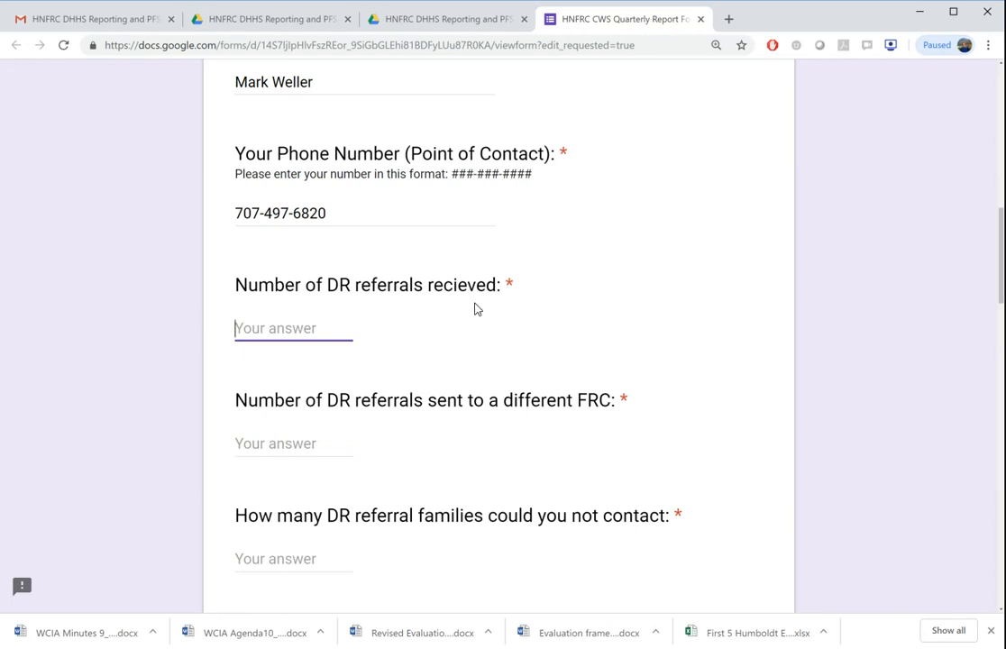
text(n)
key(BackSpace)
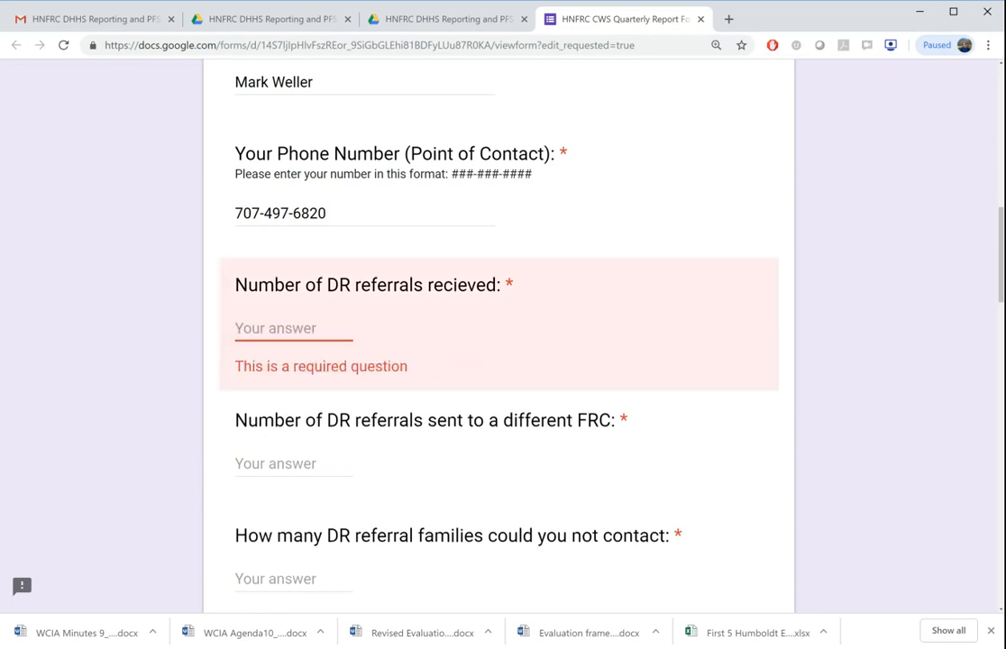
text(1.3)
key(BackSpace)
key(BackSpace)
key(BackSpace)
text(2)
Report 0 DR referrals sent to a different FRC and 3 DR referral families that could not be contacted.
key(Tab)
scroll(422, 478, down, 1)
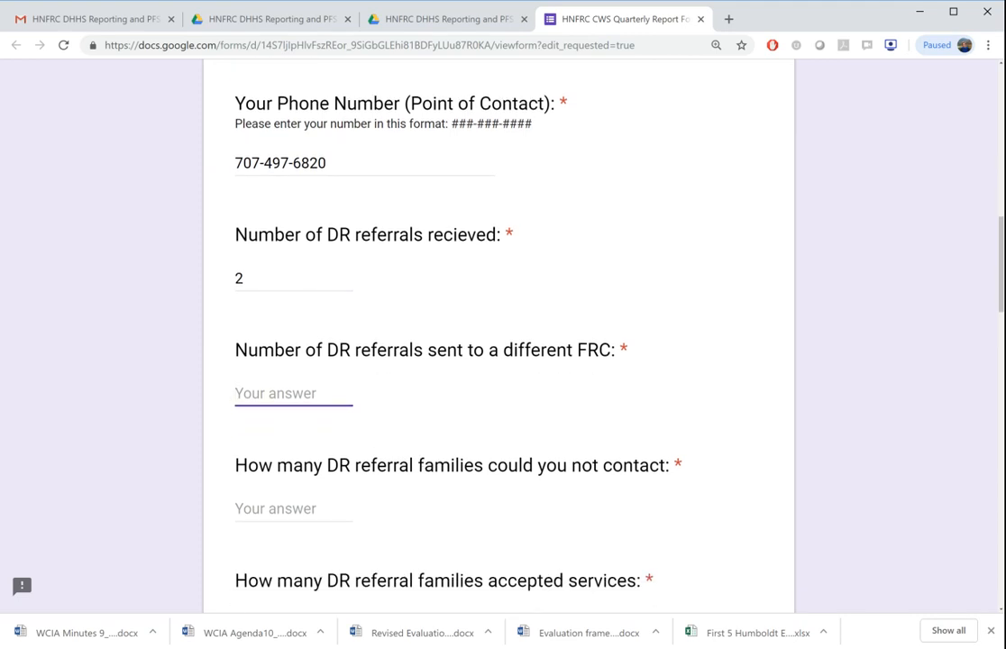
text(0)
click(276, 505)
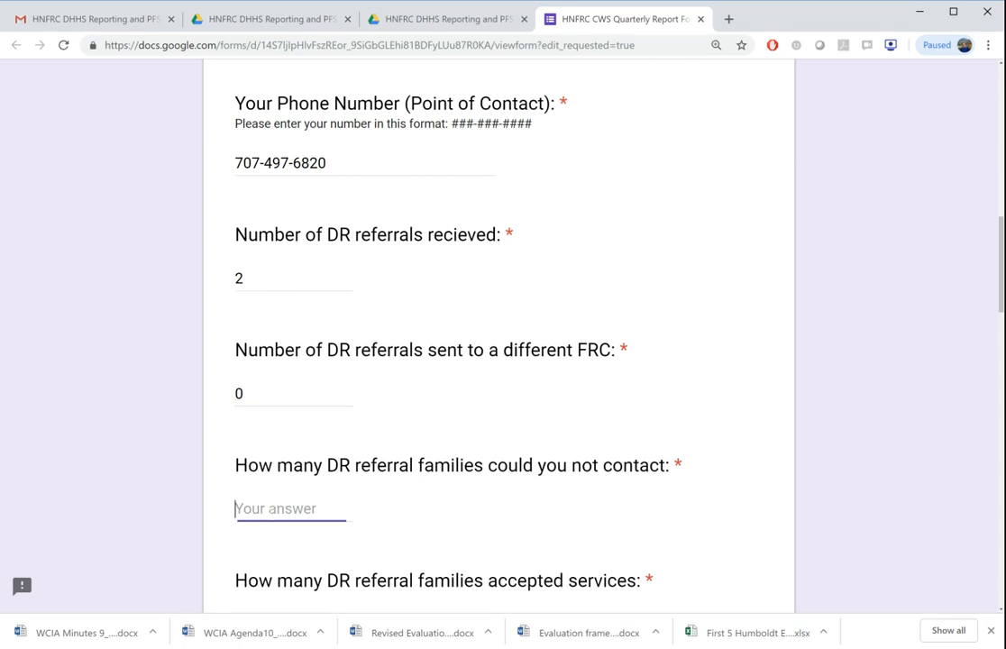
scroll(213, 312, down, 1)
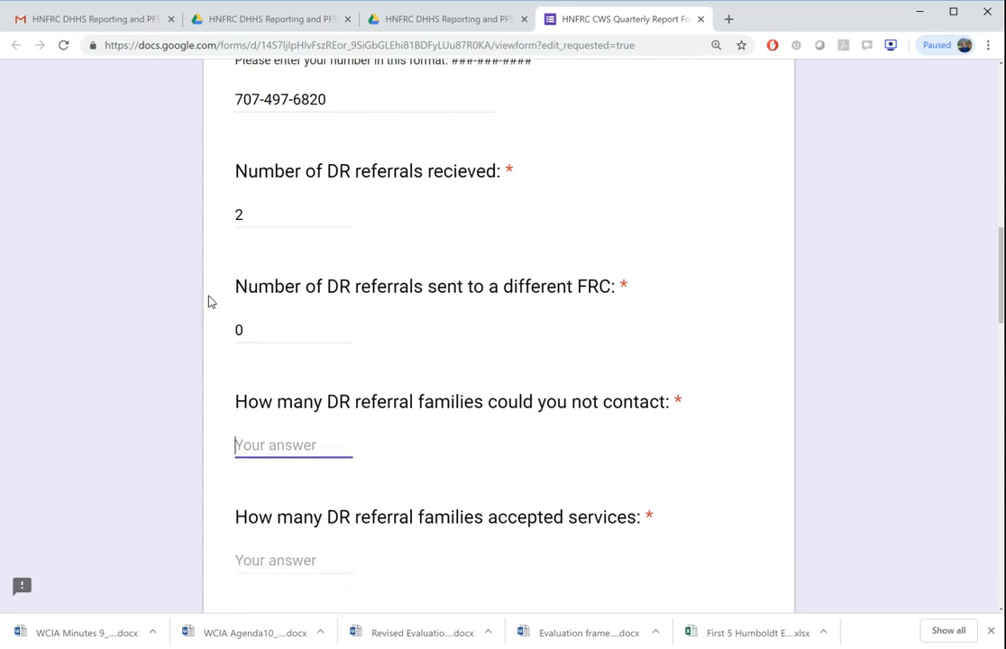
scroll(215, 381, down, 2)
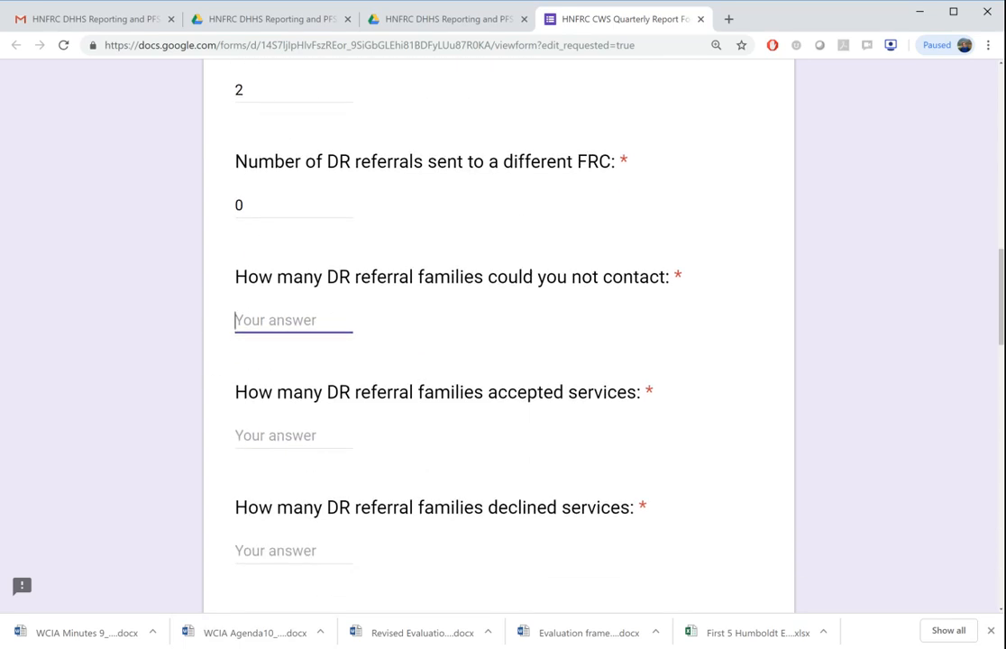
text(3)
Report 1 DR referral family that accepted services, 2 that declined services, and 5 pending DR referrals.
key(Tab)
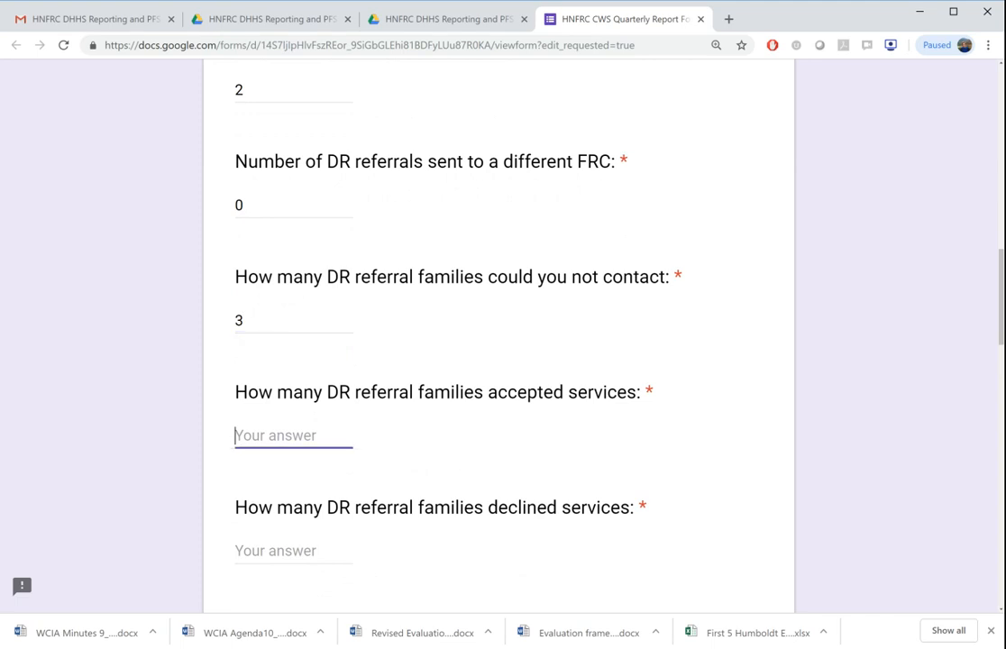
text(1)
scroll(334, 541, down, 1)
click(335, 492)
text(2)
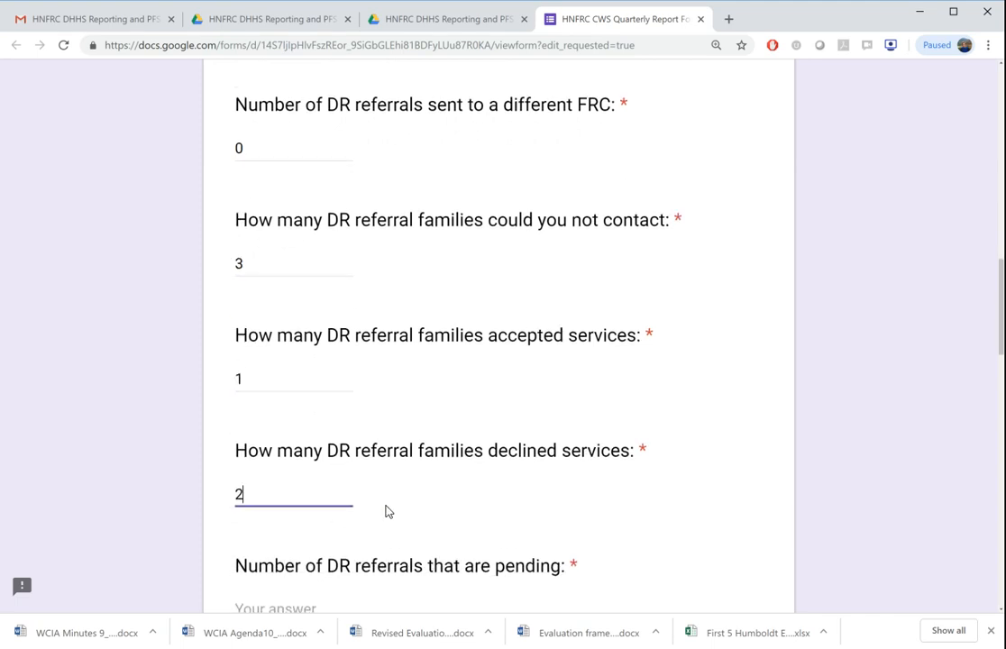
scroll(387, 512, down, 2)
key(Tab)
text(5)
Select Basic Needs / Clothing / Food / Supplies, CalWORKs, MediCal and Childcare as the services provided to DR referral families.
scroll(388, 511, down, 2)
scroll(388, 512, down, 3)
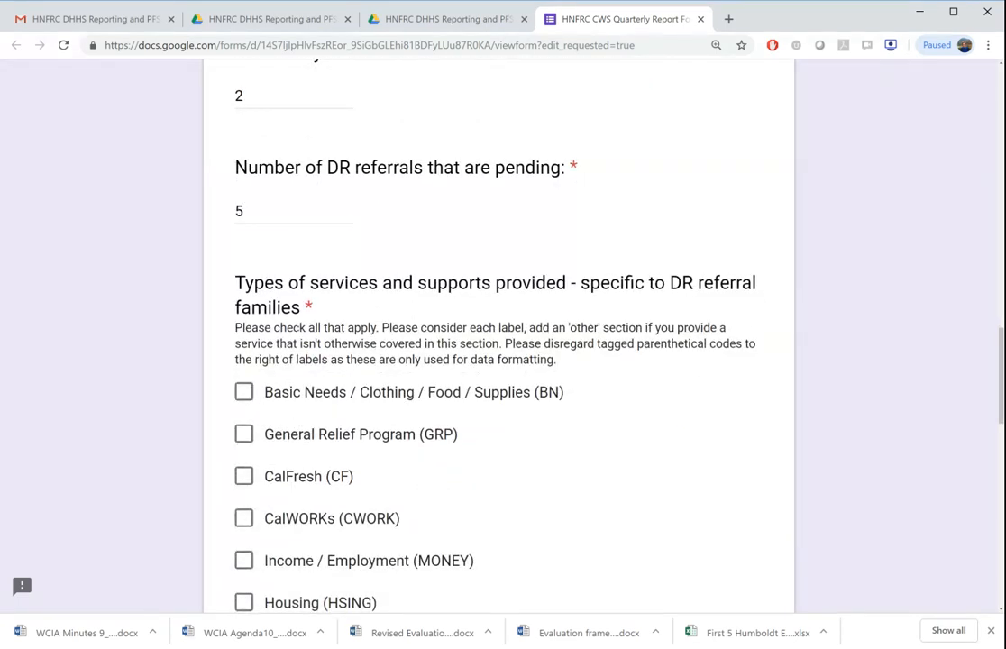
scroll(498, 334, down, 2)
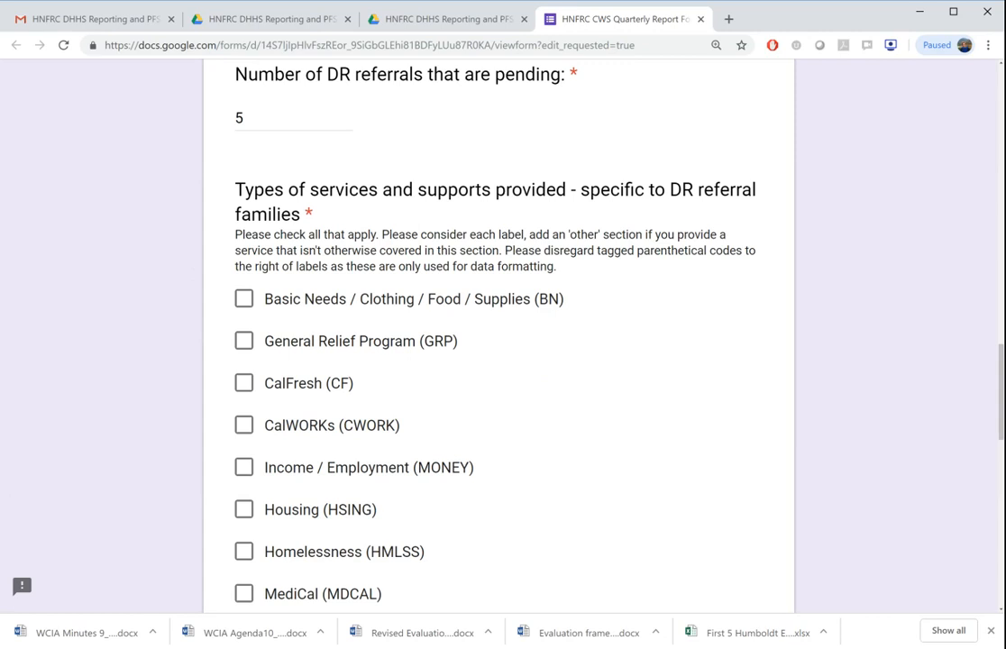
scroll(600, 476, down, 2)
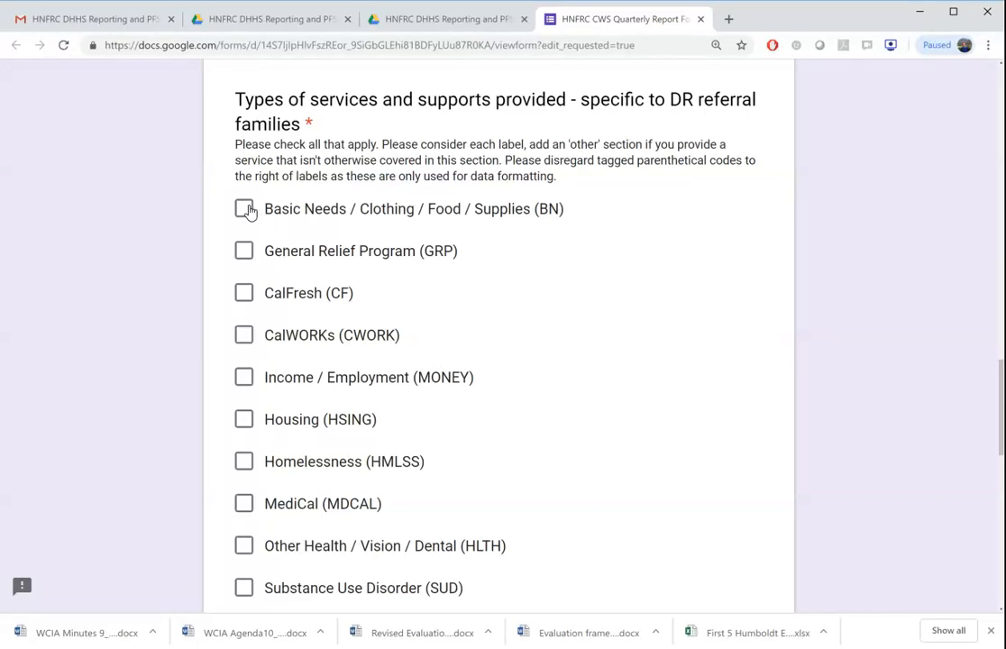
click(245, 212)
click(243, 339)
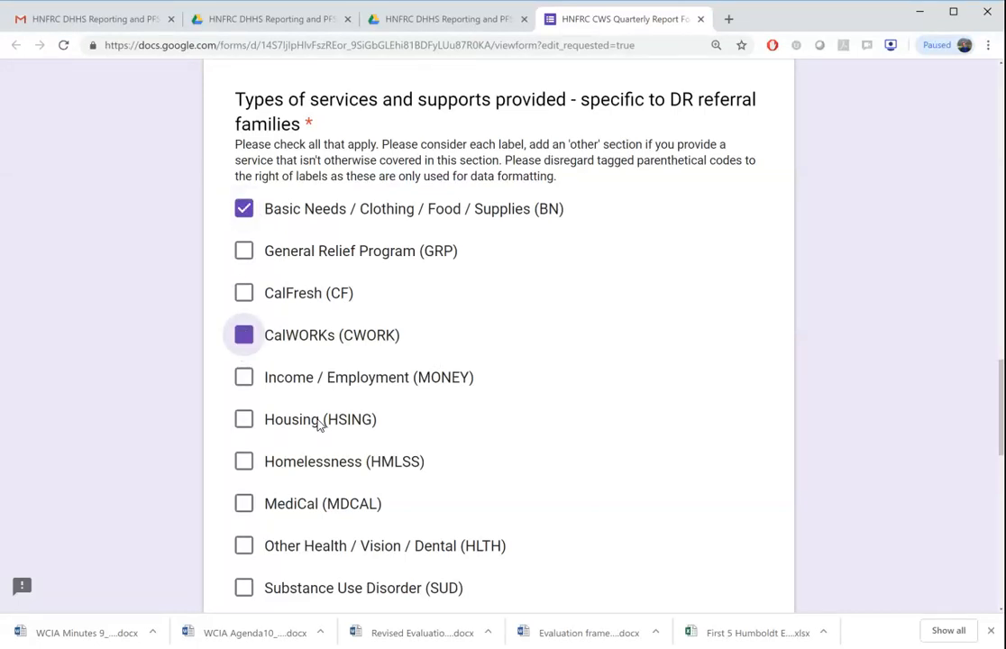
scroll(354, 445, down, 2)
click(245, 339)
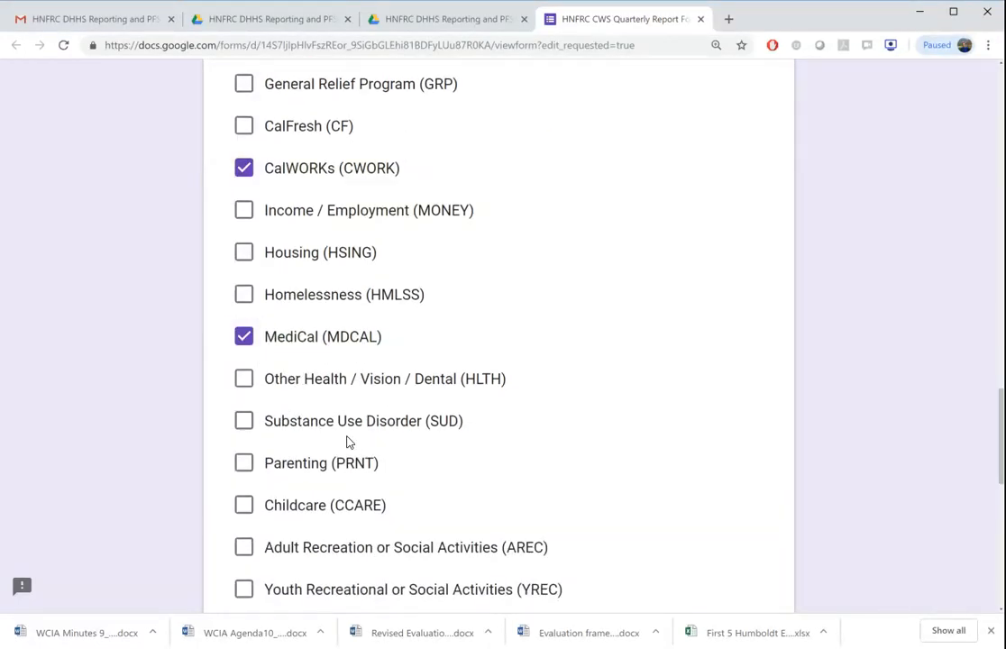
scroll(351, 419, down, 1)
click(243, 431)
Fill the optional open narrative on services with "Test" and, on a new line, "Test line break".
scroll(367, 489, down, 5)
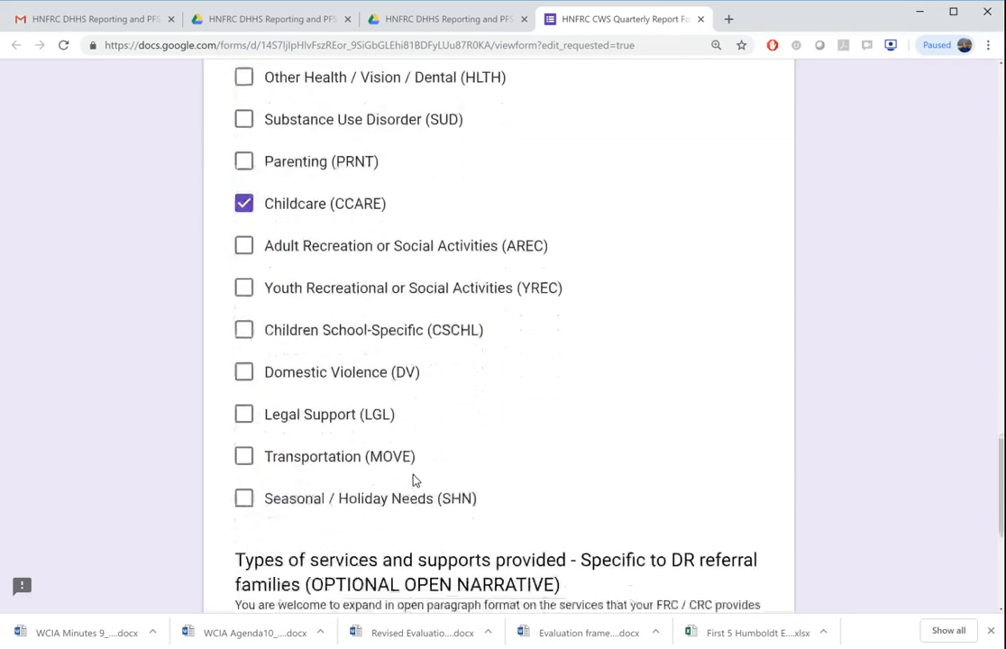
click(417, 411)
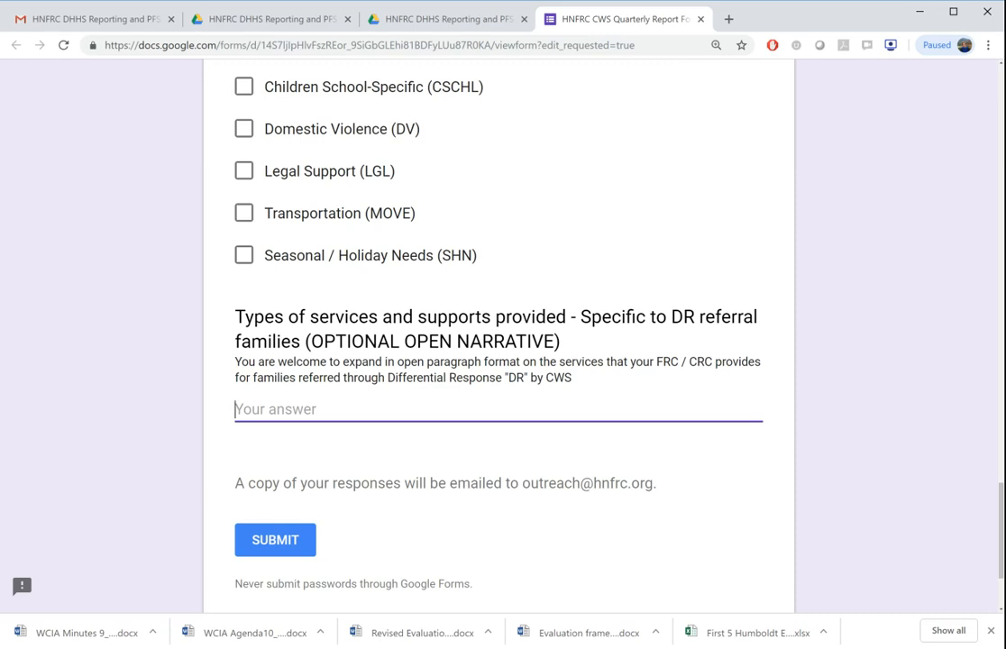
text(Test)
key(Return)
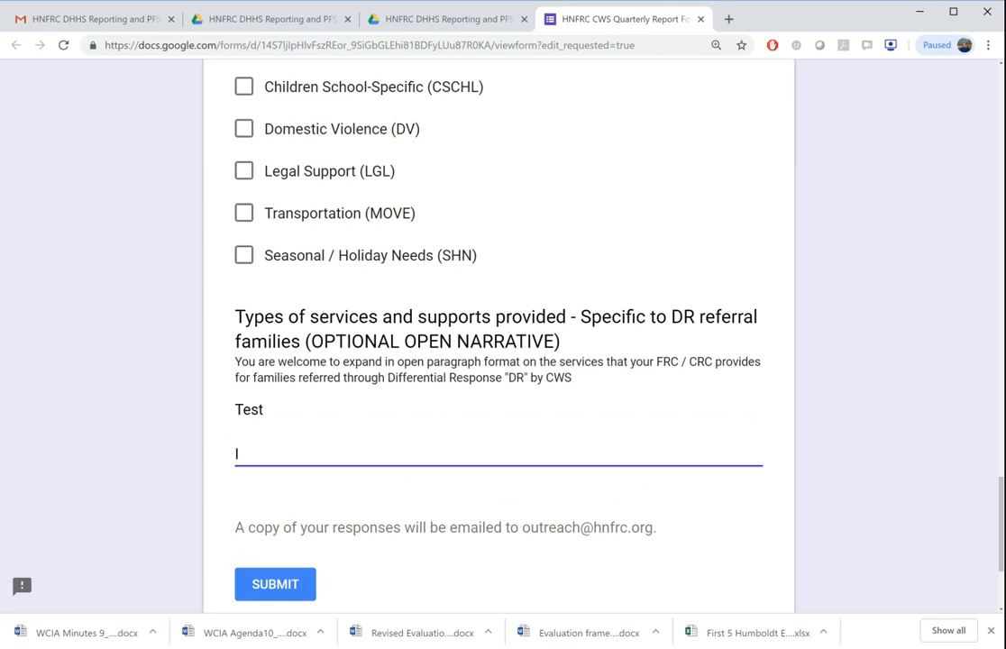
text(Test line break)
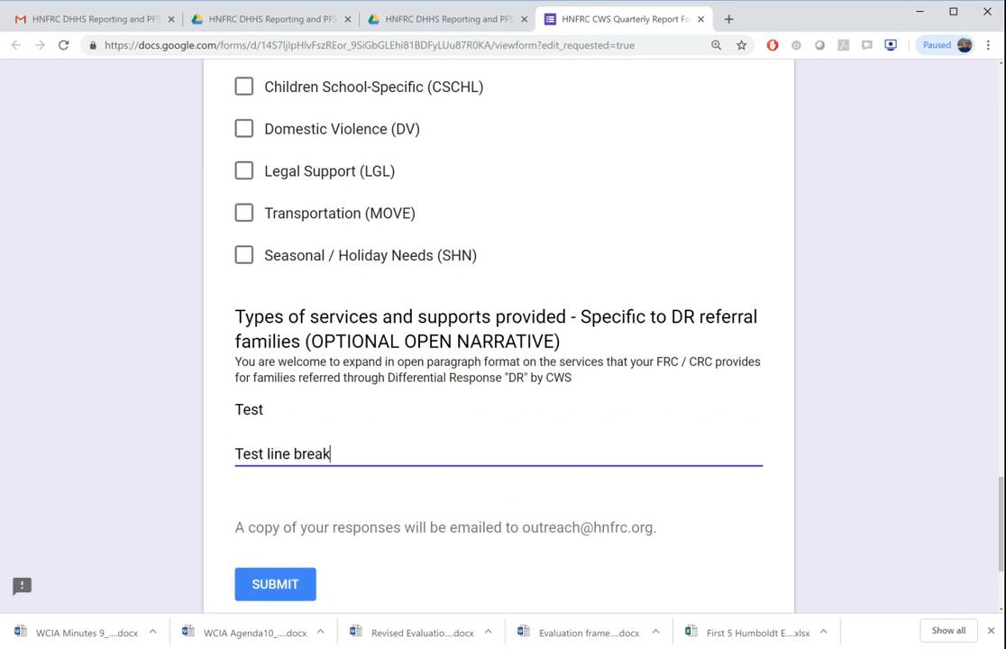
click(180, 317)
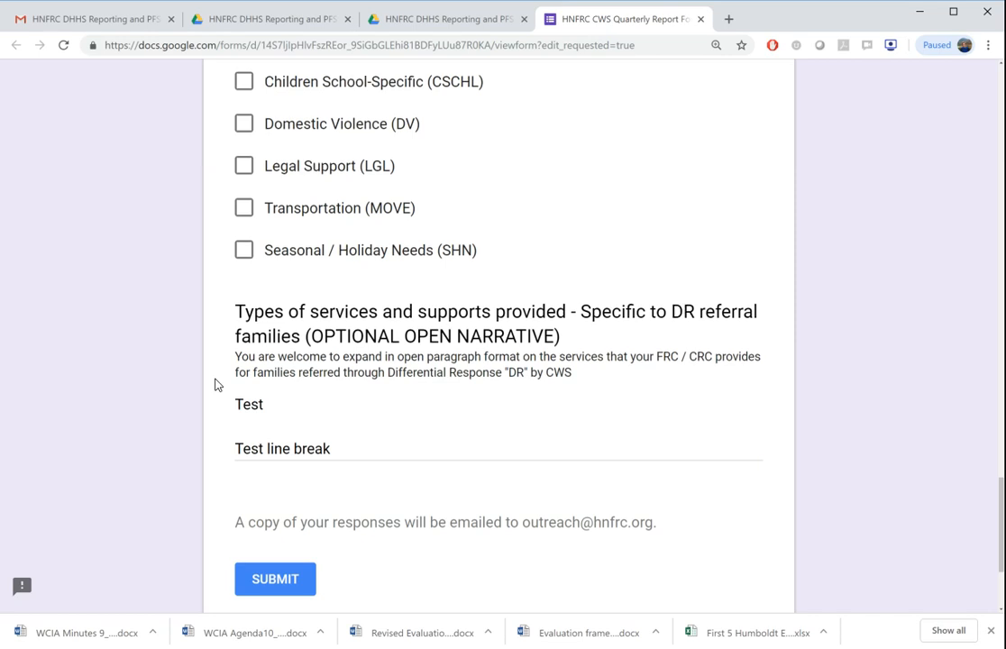
Review all the answers in the report form, from the organization name through the open narrative.
scroll(216, 385, down, 2)
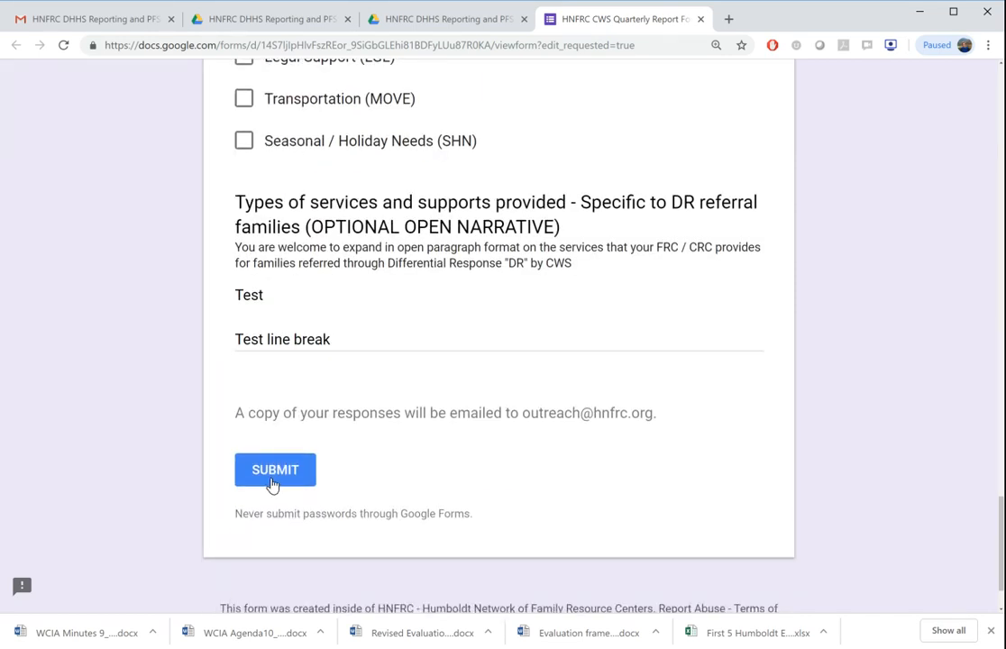
scroll(250, 405, up, 5)
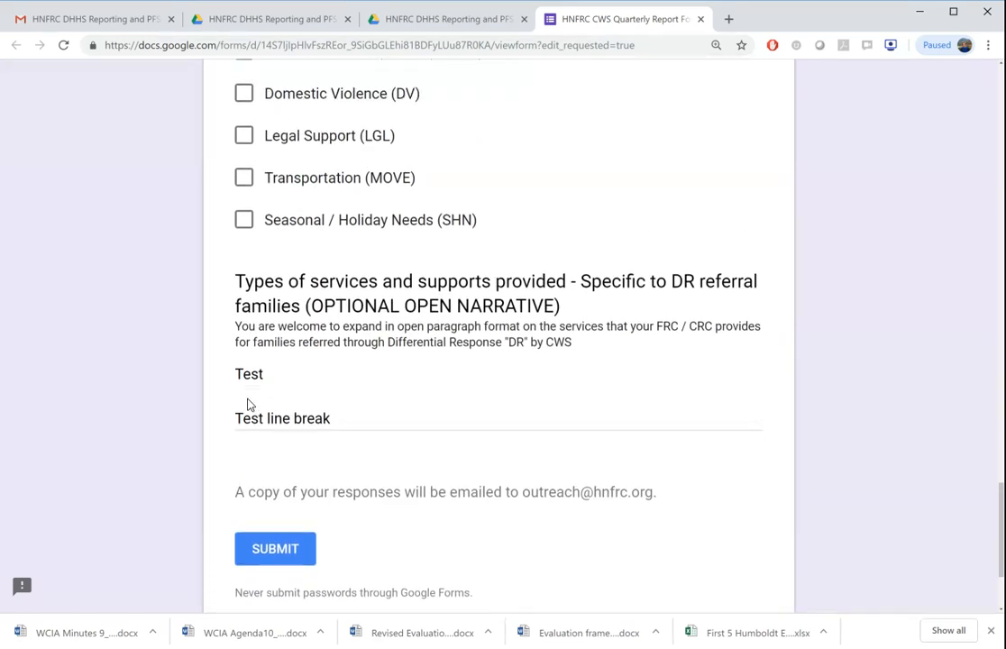
scroll(249, 405, up, 10)
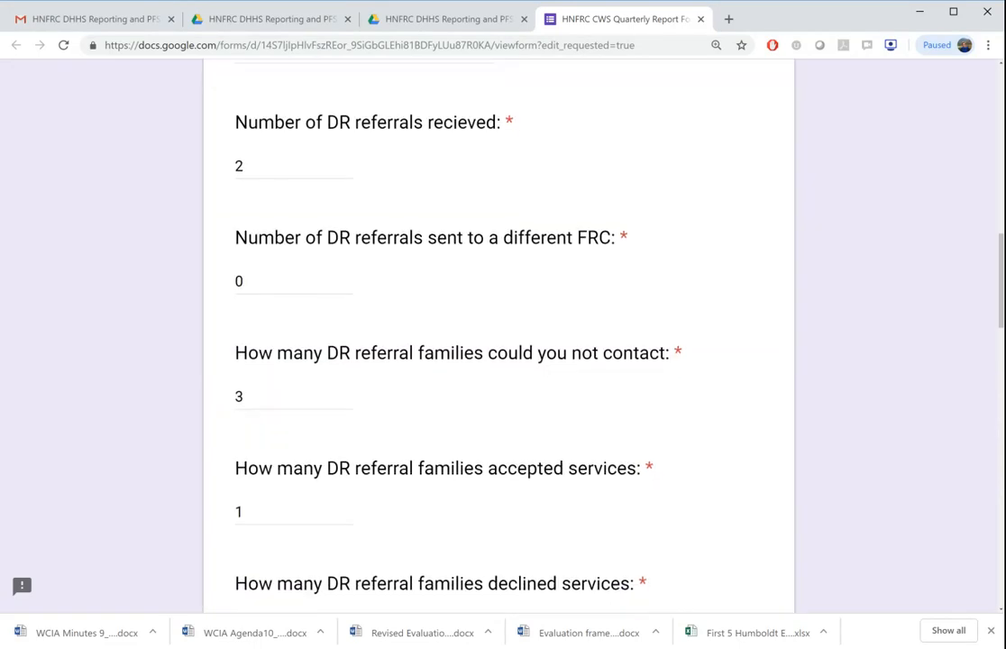
scroll(500, 334, up, 2)
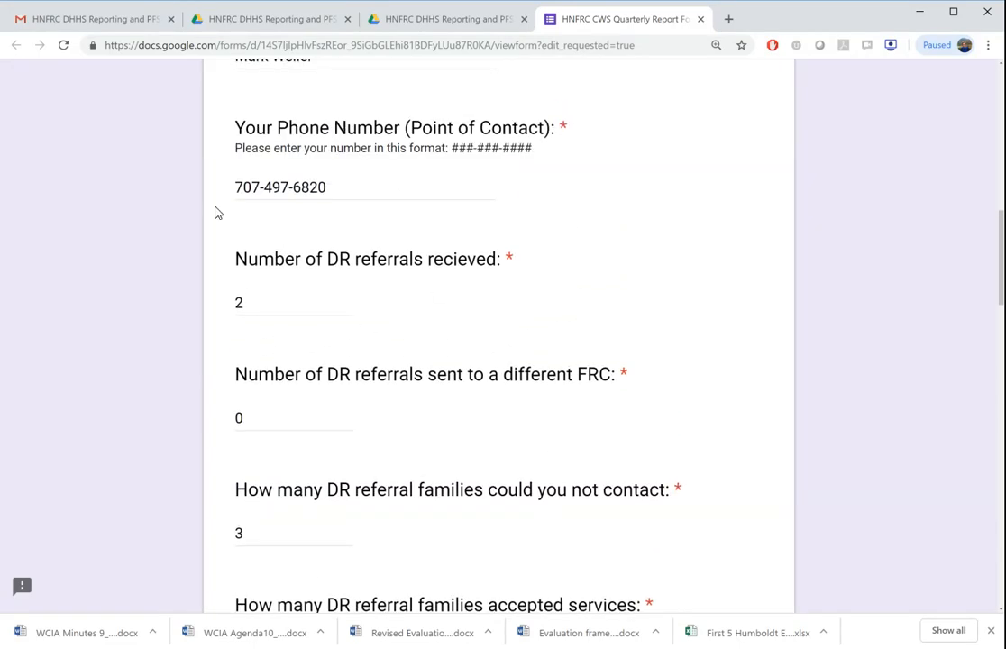
scroll(214, 213, up, 3)
scroll(214, 213, up, 10)
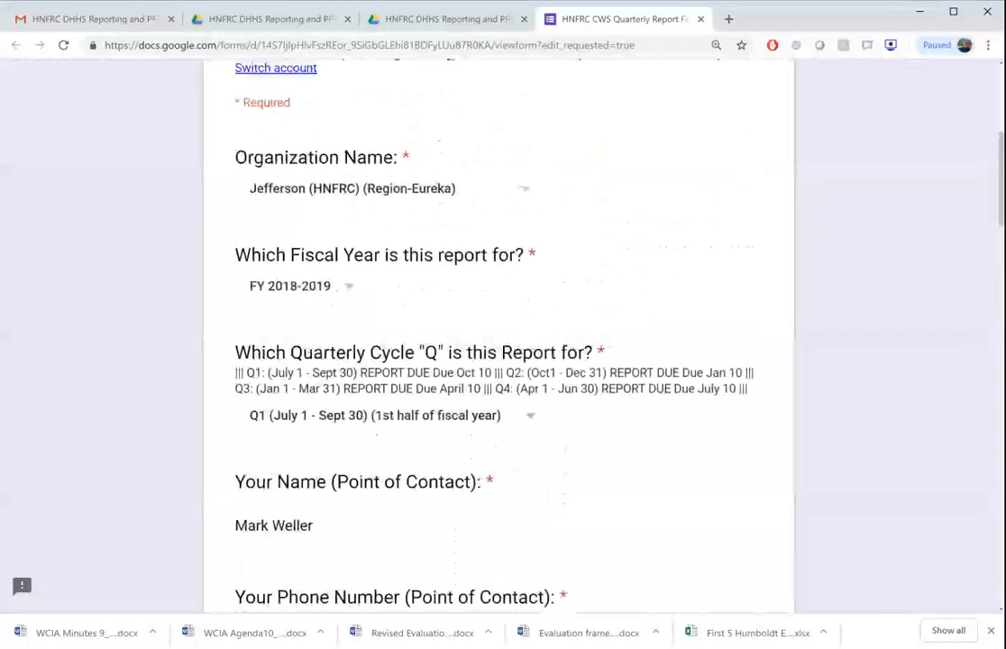
scroll(215, 377, down, 8)
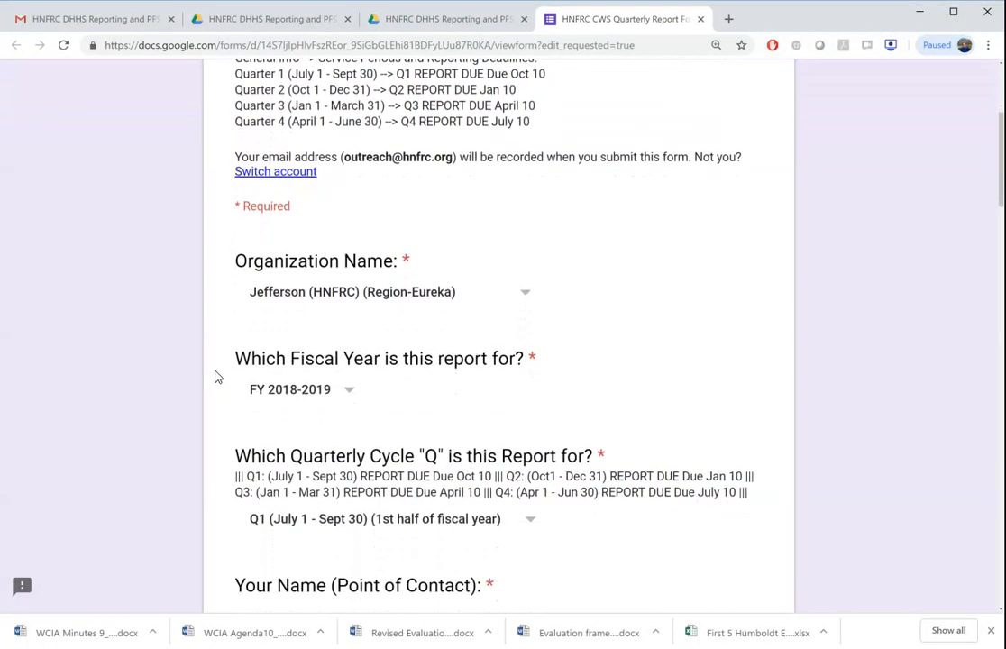
scroll(214, 377, down, 15)
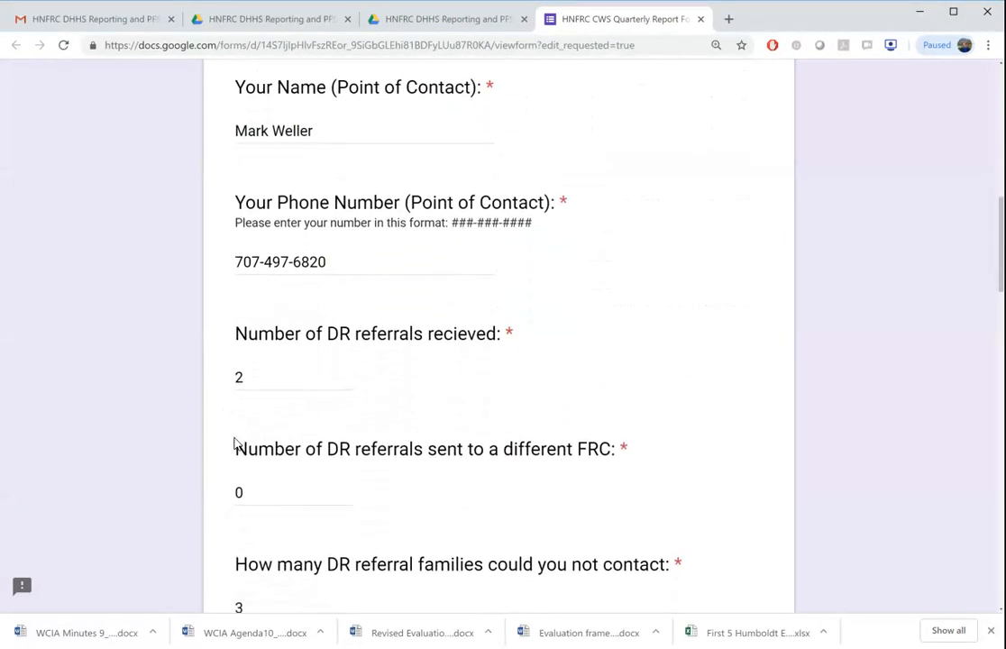
scroll(234, 443, down, 14)
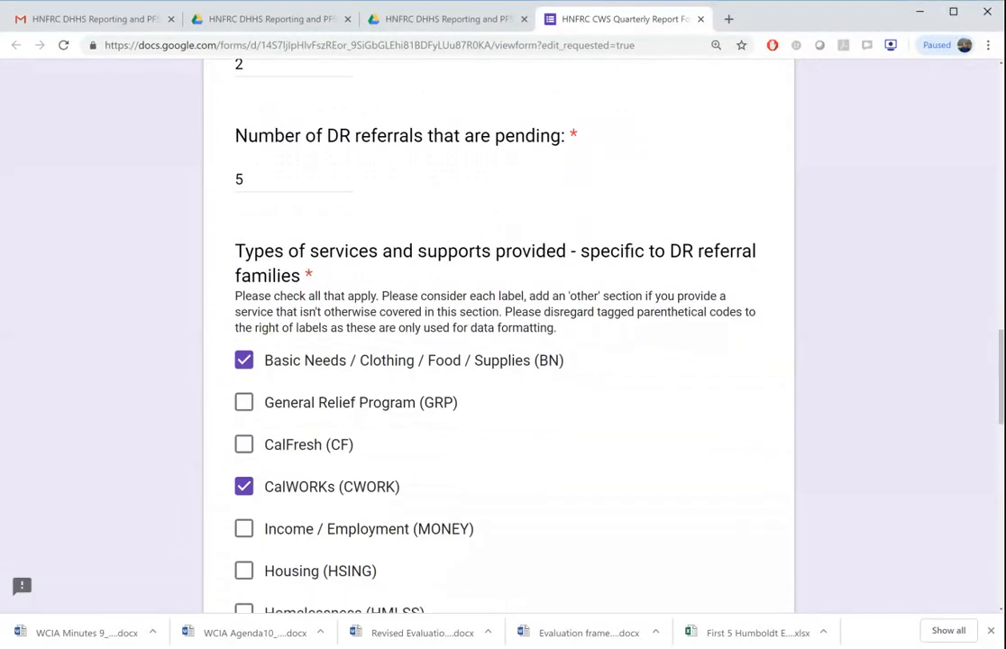
scroll(499, 343, down, 8)
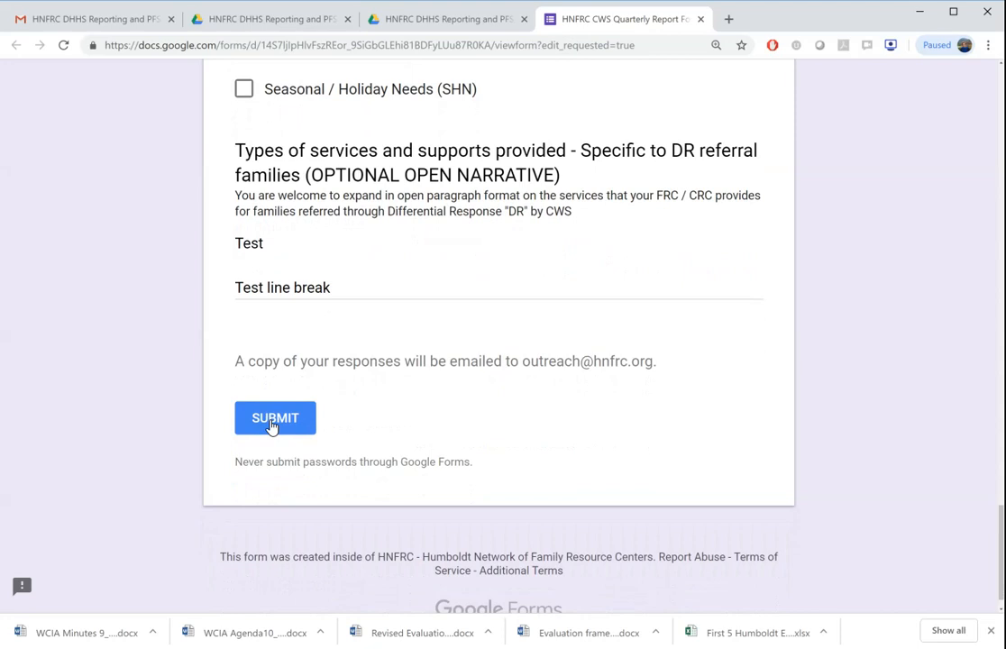
Submit the completed report and reopen the HNFRC CWS Quarterly Report Form from the shared folder.
click(271, 425)
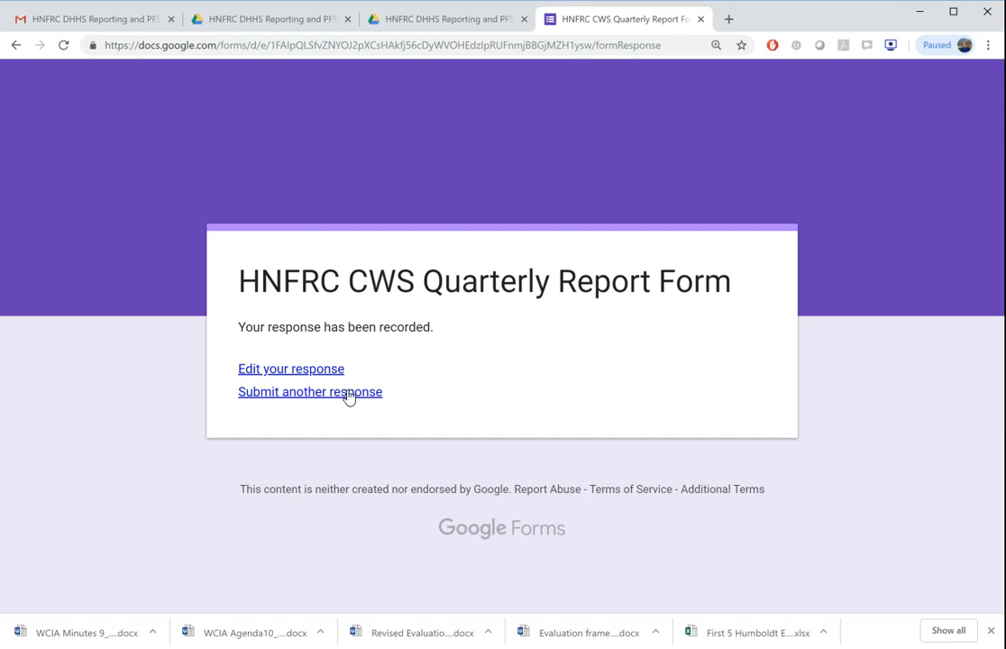
click(700, 19)
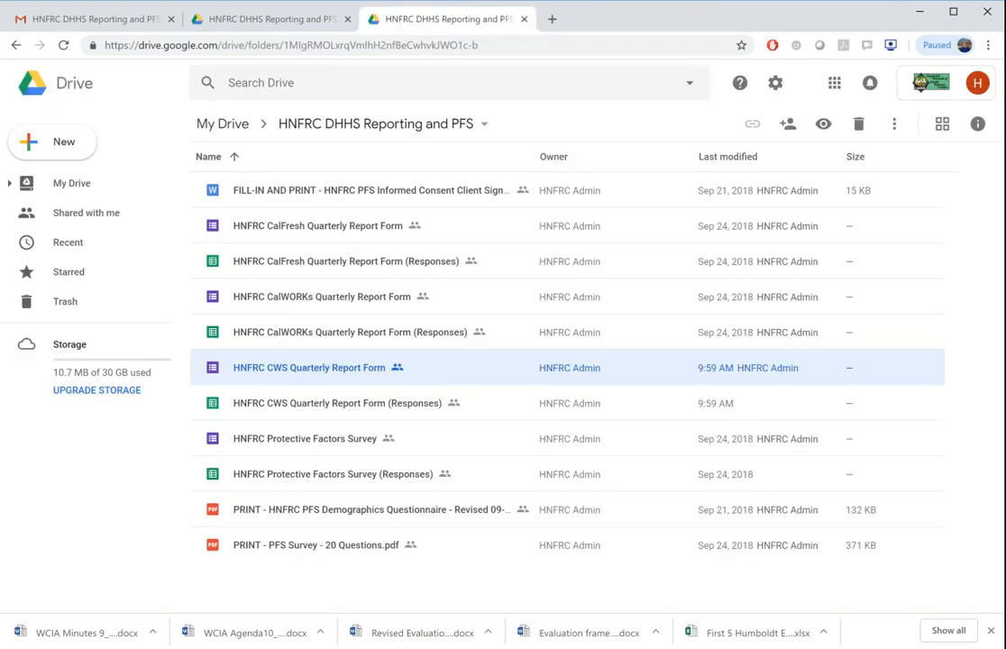
double_click(307, 372)
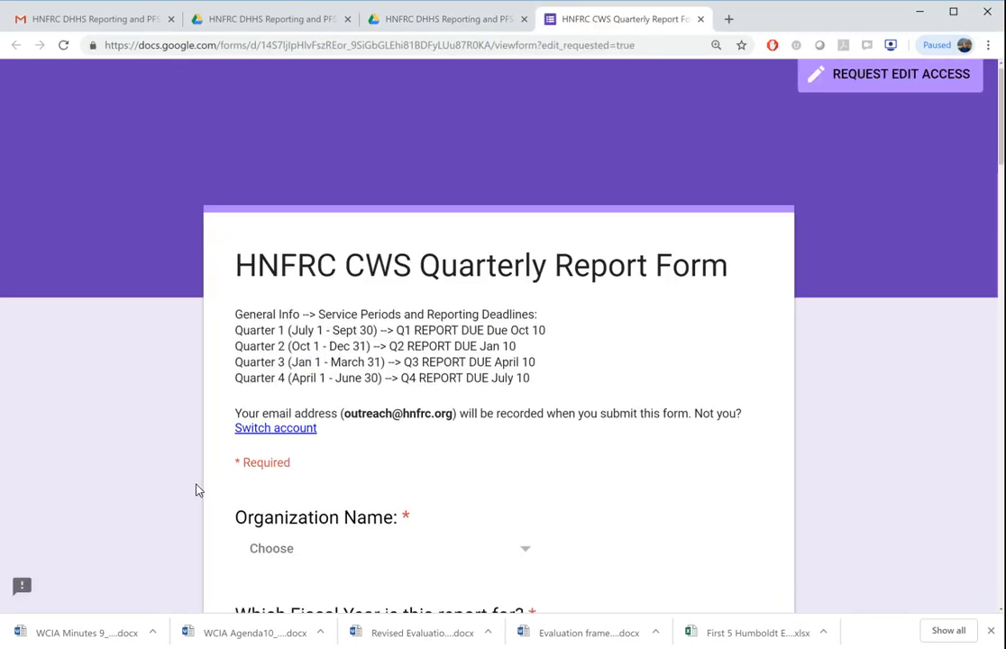
Look over the top of the blank HNFRC CWS Quarterly Report Form and close it.
scroll(198, 490, down, 3)
scroll(198, 489, up, 2)
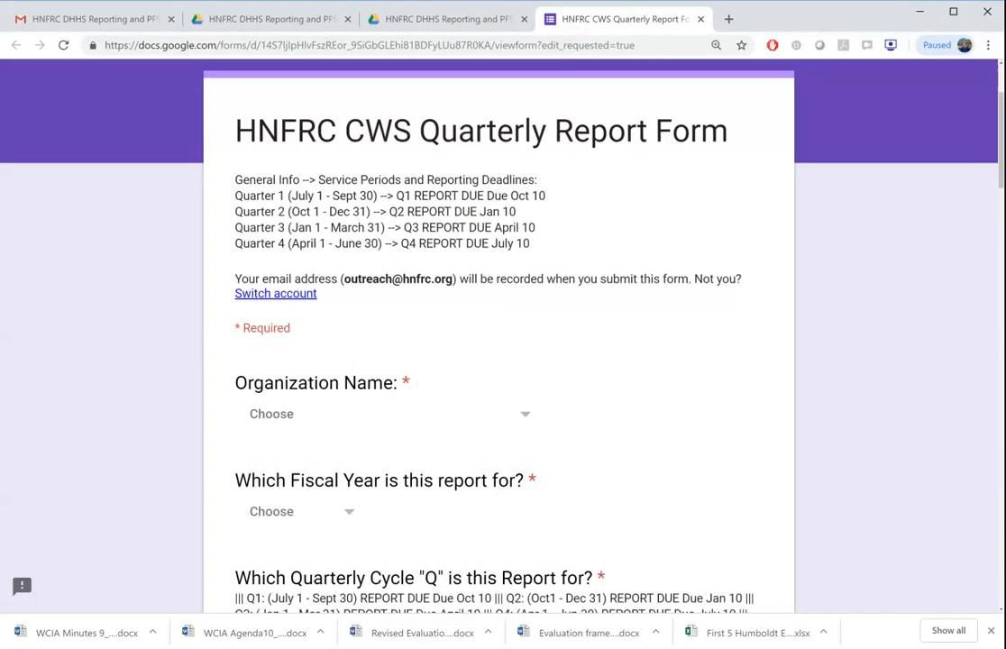
scroll(170, 421, up, 2)
click(701, 19)
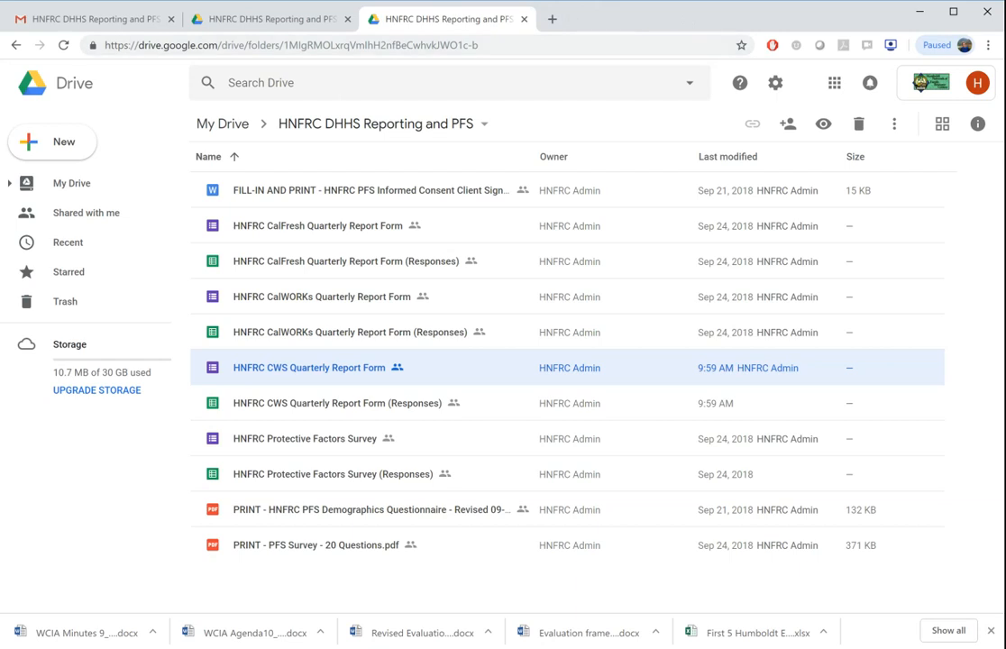
Switch to the Gmail inbox and open the Google Forms receipt for the HNFRC CWS Quarterly Report Form.
click(97, 20)
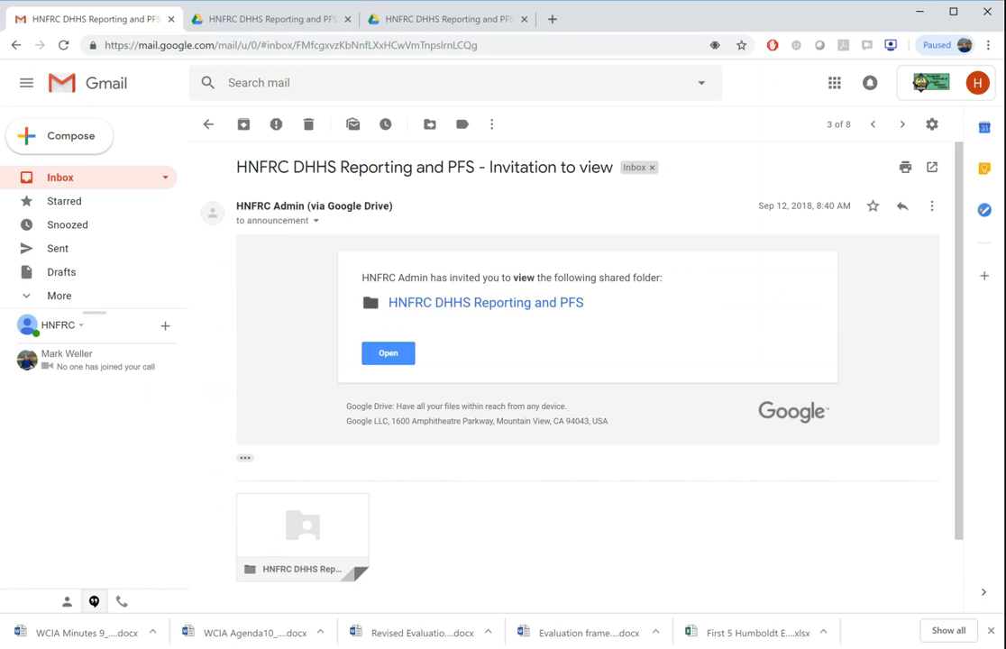
click(66, 185)
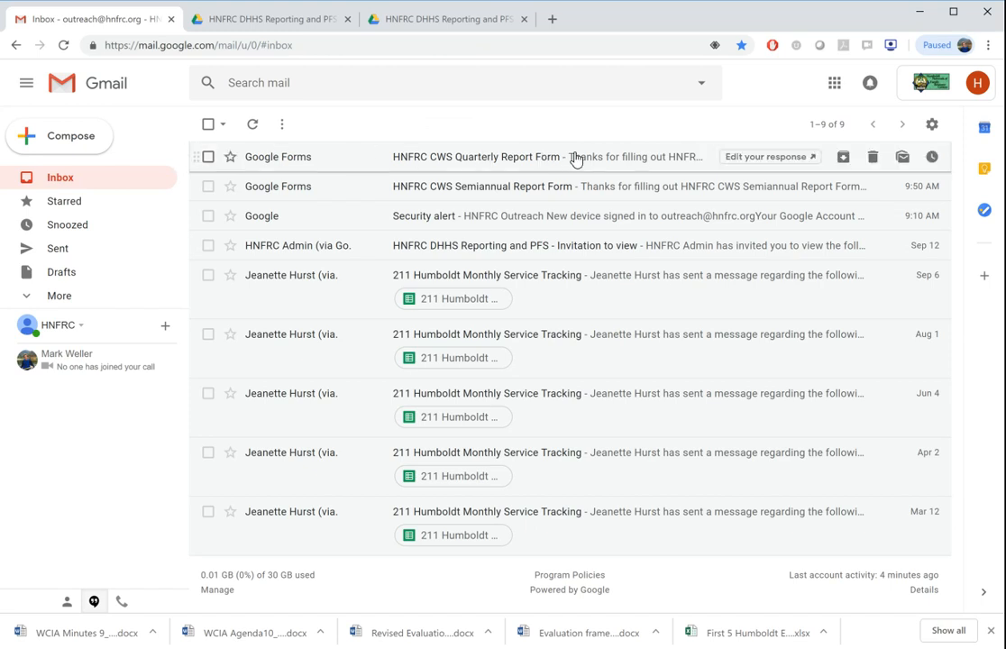
click(355, 161)
Examine the emailed copy of the report response, from the organization name to the open narrative, including the edit response option.
scroll(349, 404, down, 2)
scroll(350, 403, down, 2)
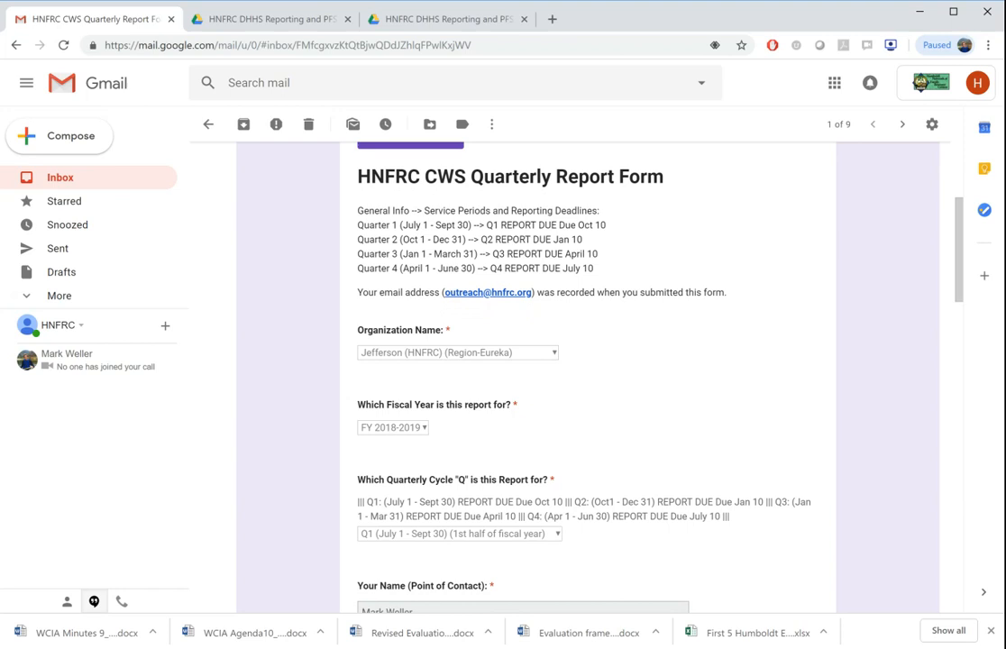
scroll(350, 404, down, 1)
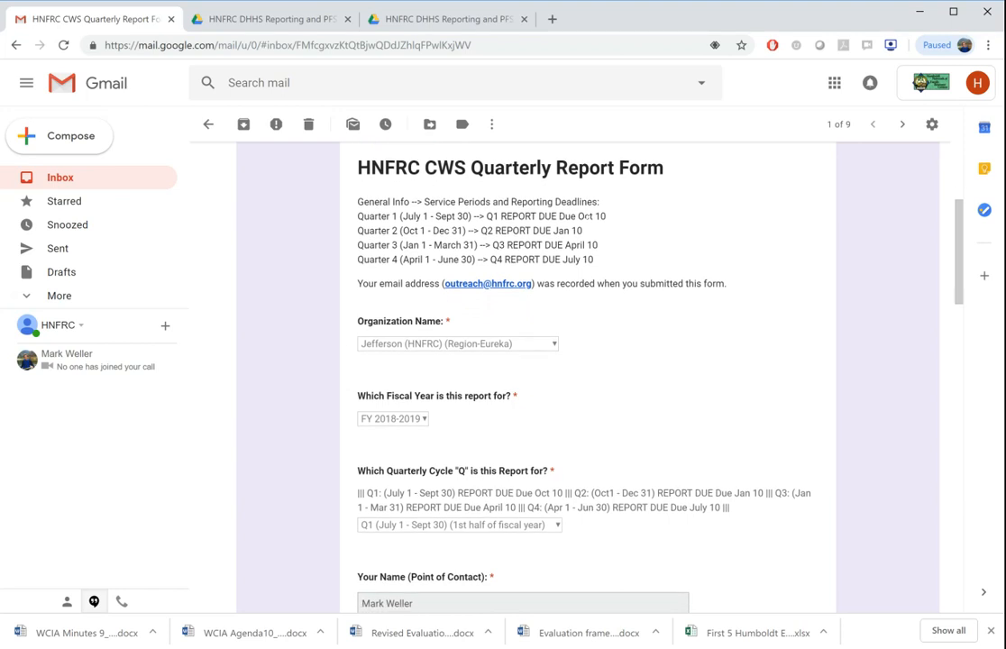
scroll(298, 426, down, 3)
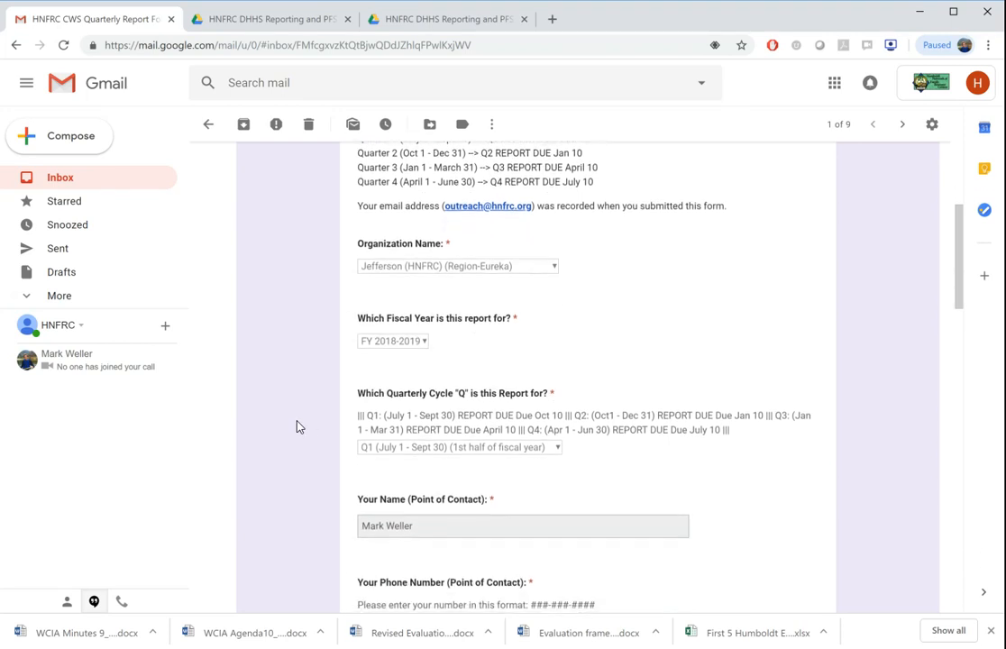
scroll(300, 427, down, 8)
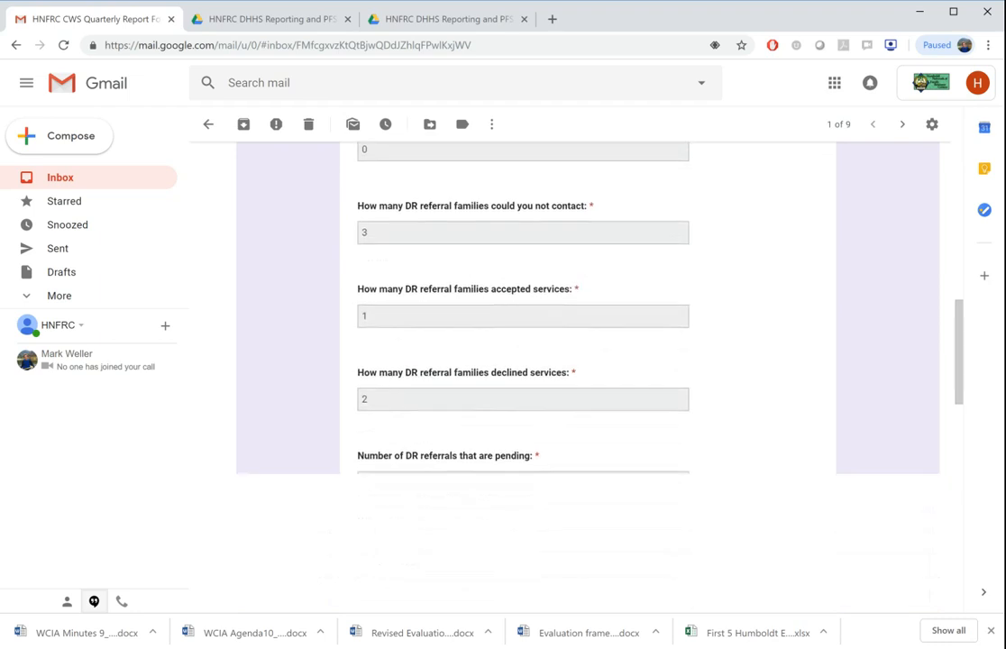
scroll(587, 379, up, 15)
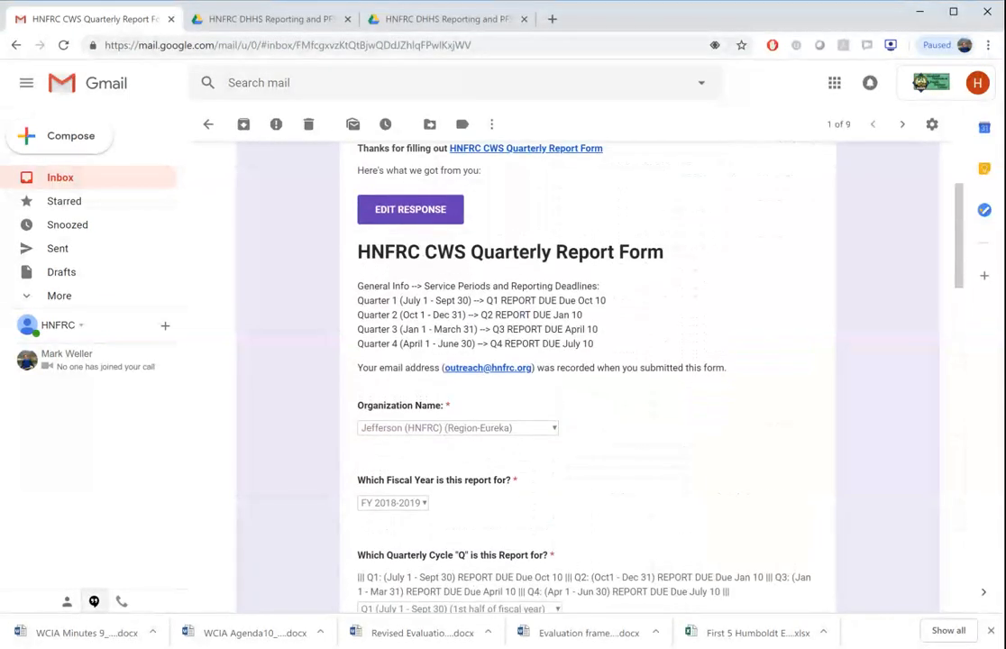
scroll(586, 379, up, 1)
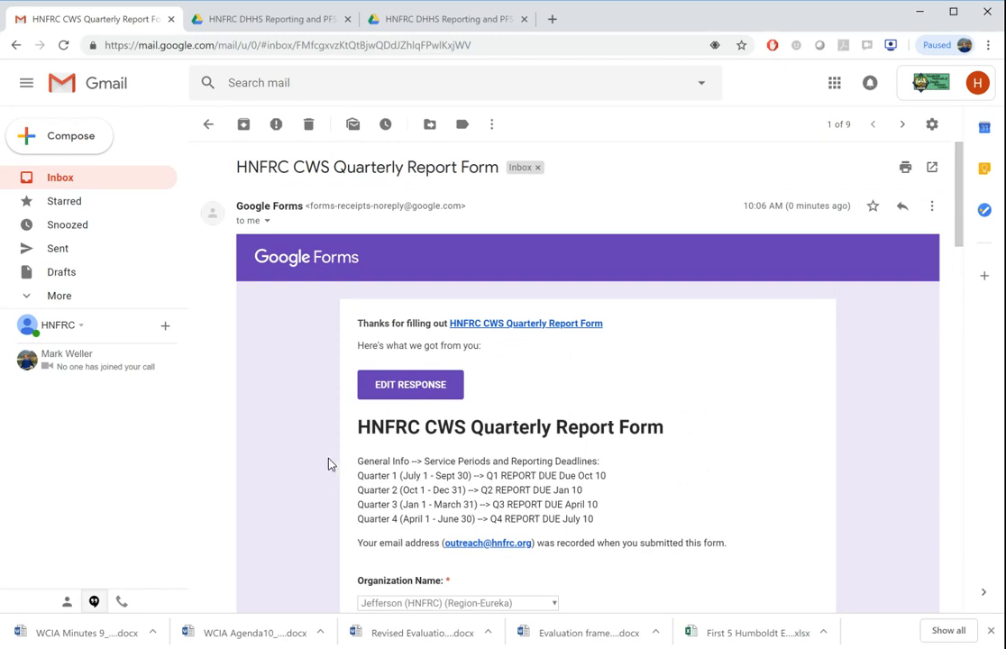
scroll(330, 464, down, 6)
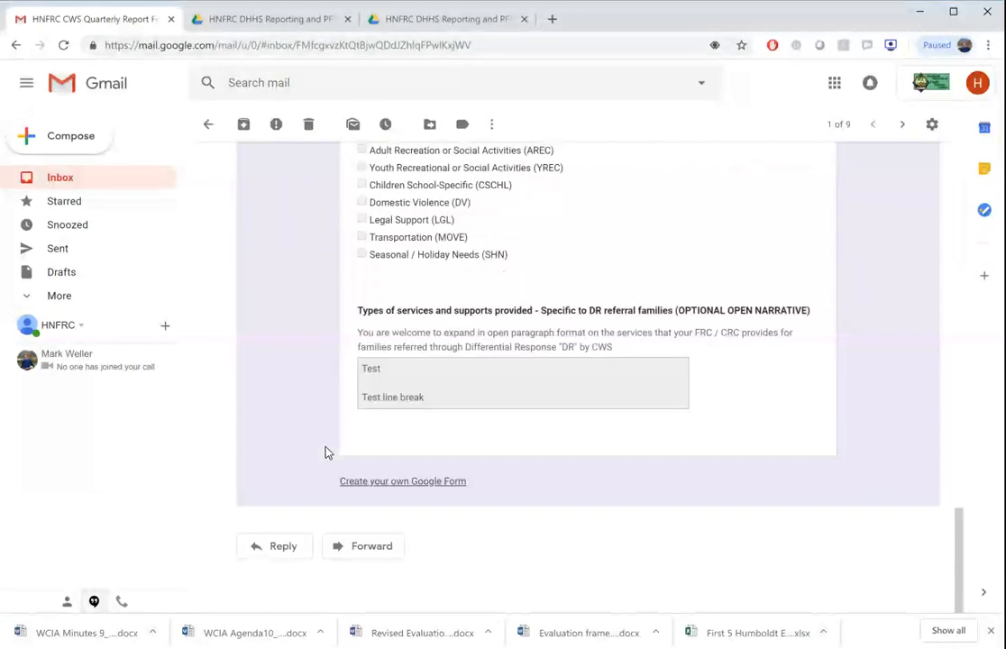
scroll(586, 379, up, 15)
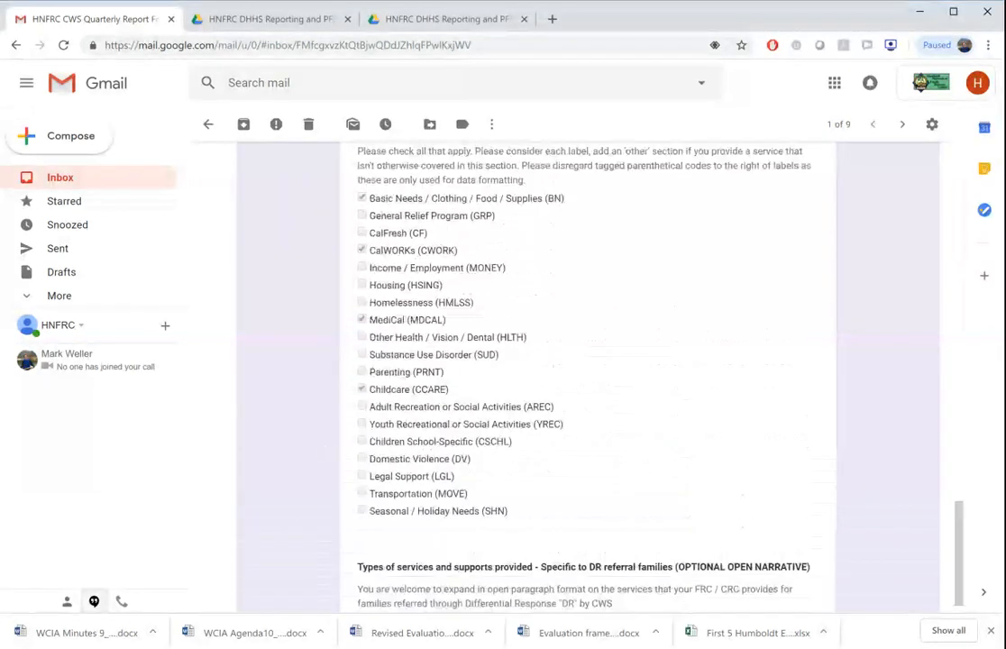
scroll(586, 378, up, 10)
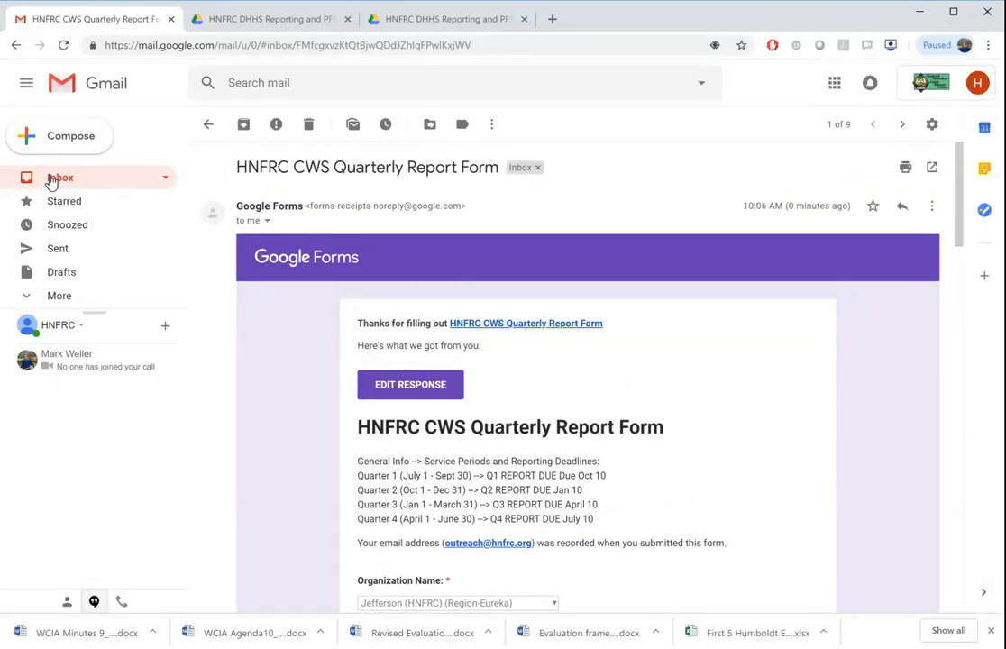
Return to the inbox list and switch to the HNFRC DHHS Reporting and PFS folder in Google Drive.
click(56, 177)
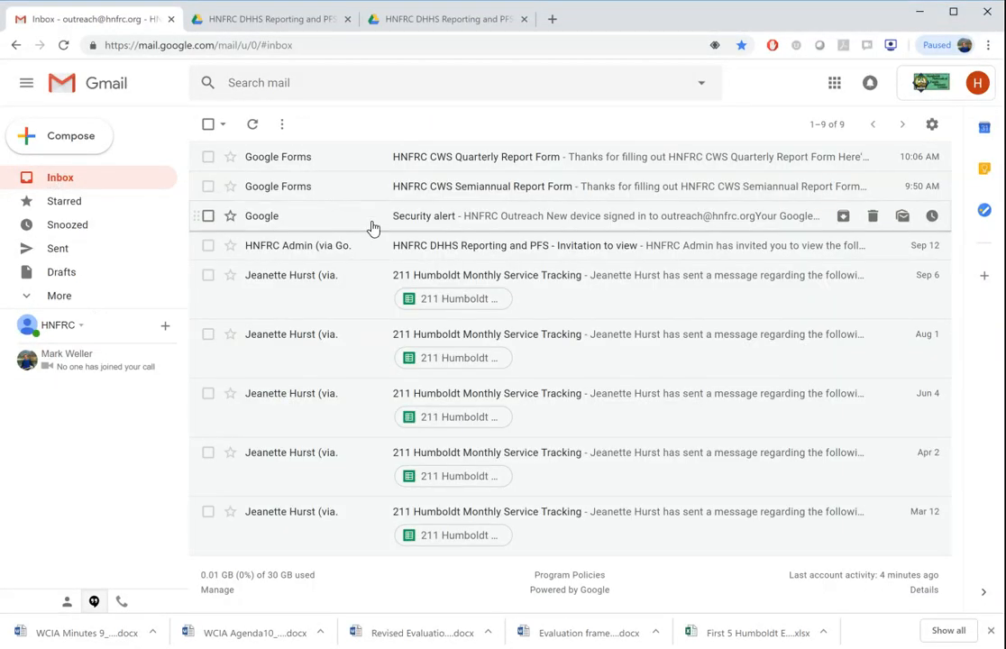
click(265, 20)
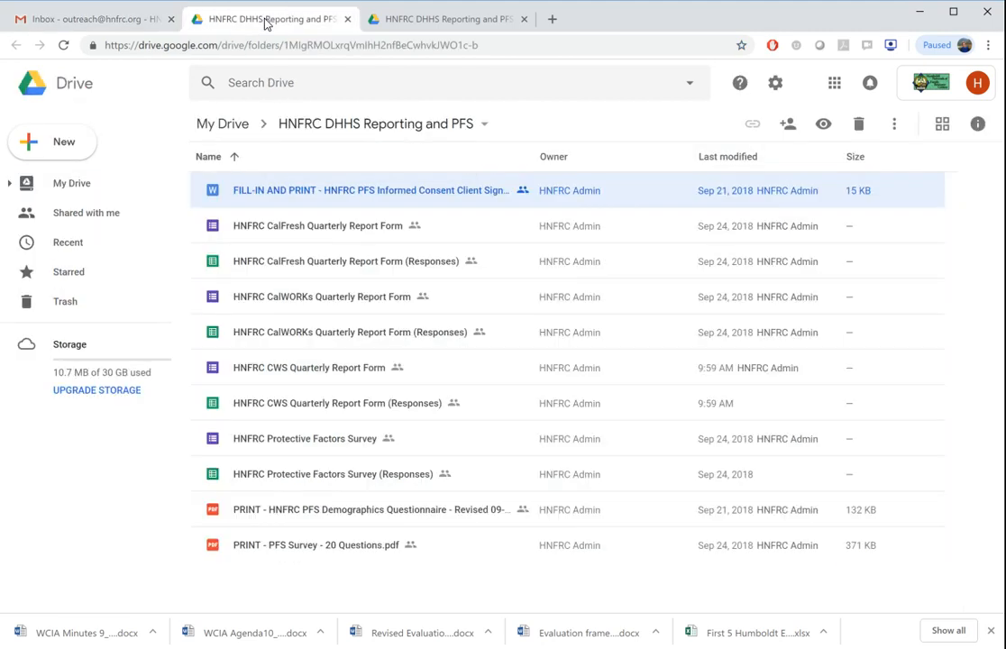